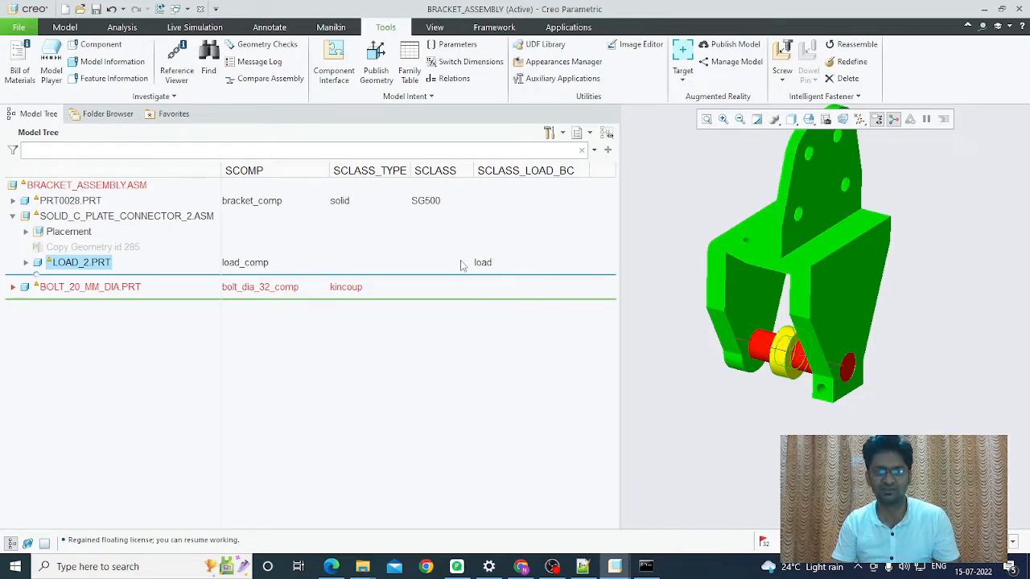
# - Switch to Notepad++ and examine the load steps, component names and Fx, Fy, Fz parameters in service_loads_data.xml
pyautogui.click(729, 457)
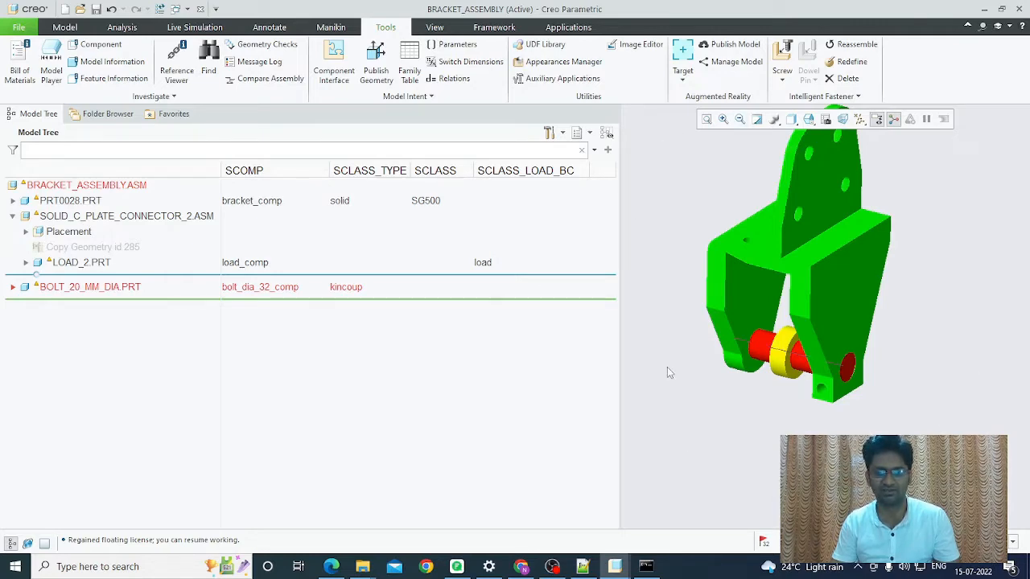
pyautogui.click(582, 566)
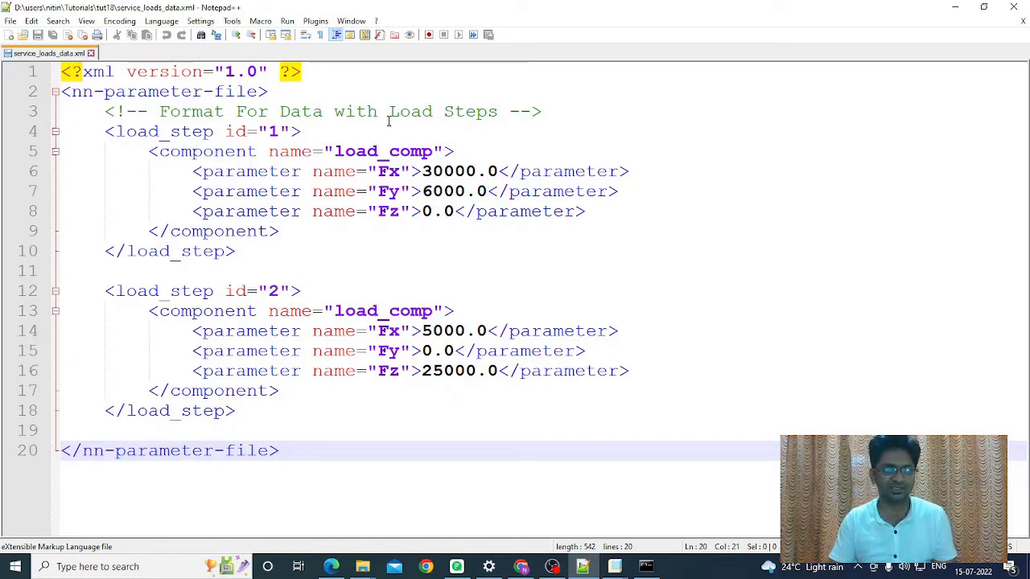
pyautogui.moveTo(103, 136); pyautogui.dragTo(303, 135)
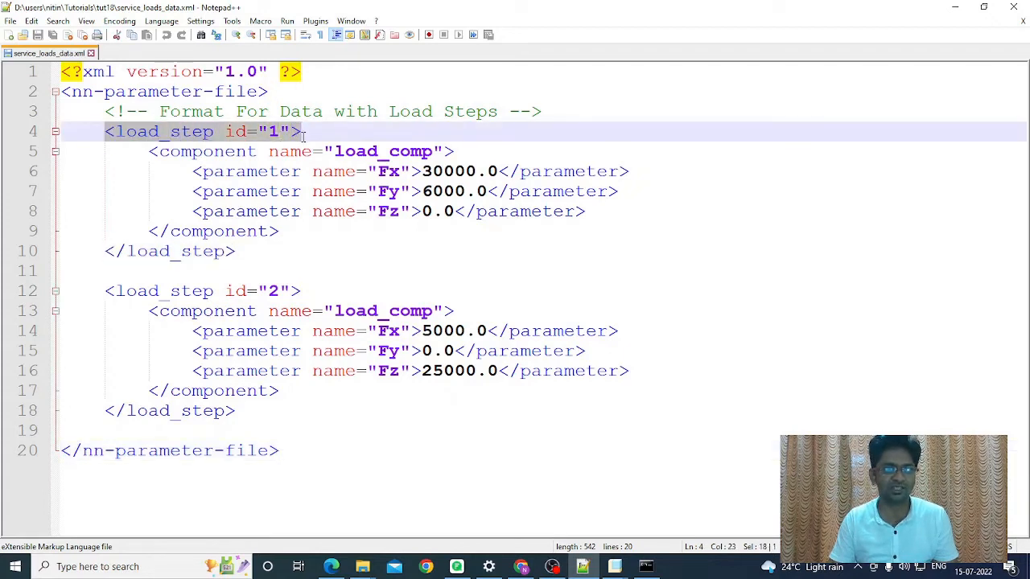
pyautogui.moveTo(106, 291); pyautogui.dragTo(302, 295)
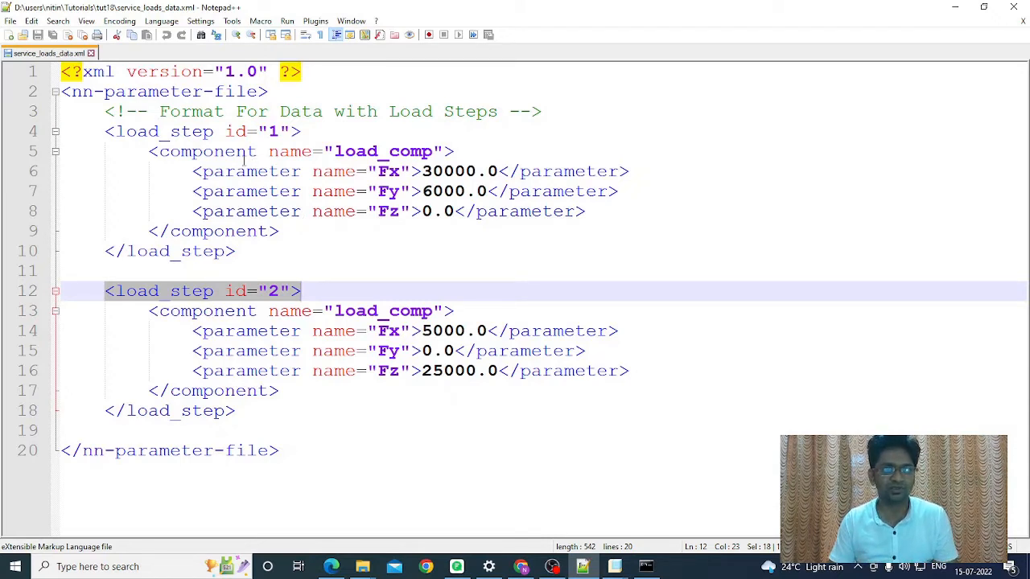
pyautogui.moveTo(148, 154); pyautogui.dragTo(457, 151)
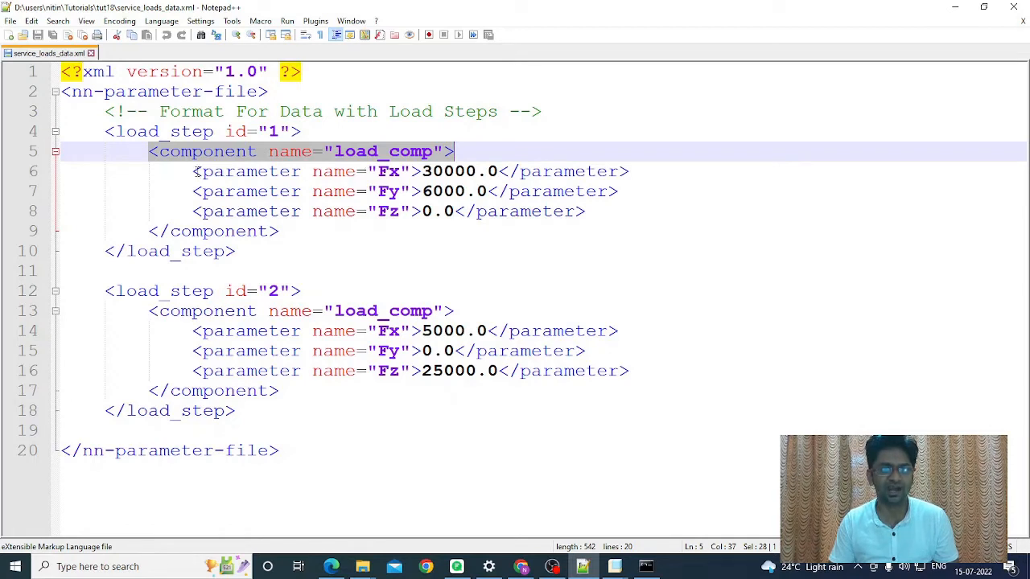
pyautogui.moveTo(193, 172); pyautogui.dragTo(596, 209)
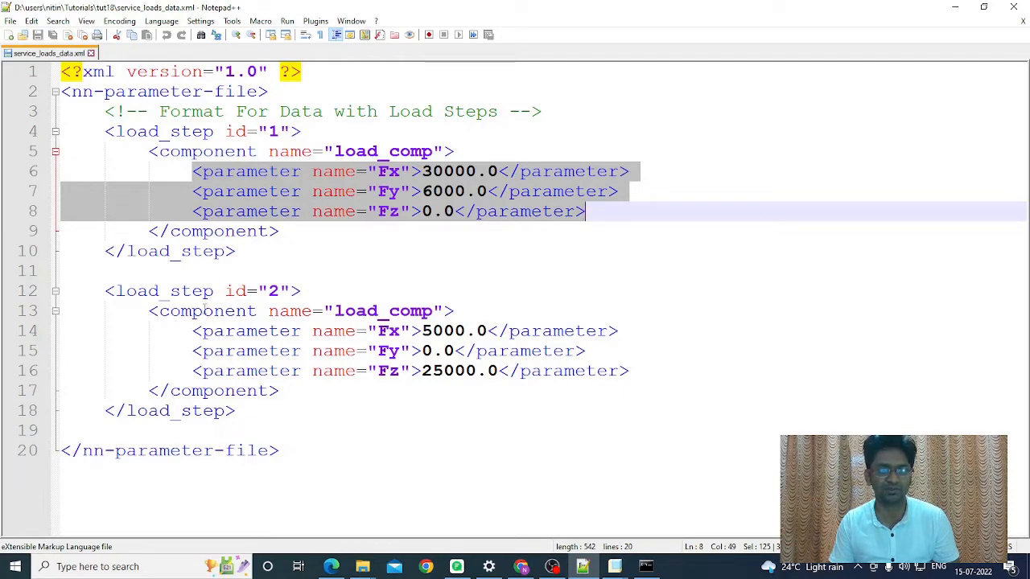
pyautogui.moveTo(150, 310); pyautogui.dragTo(454, 311)
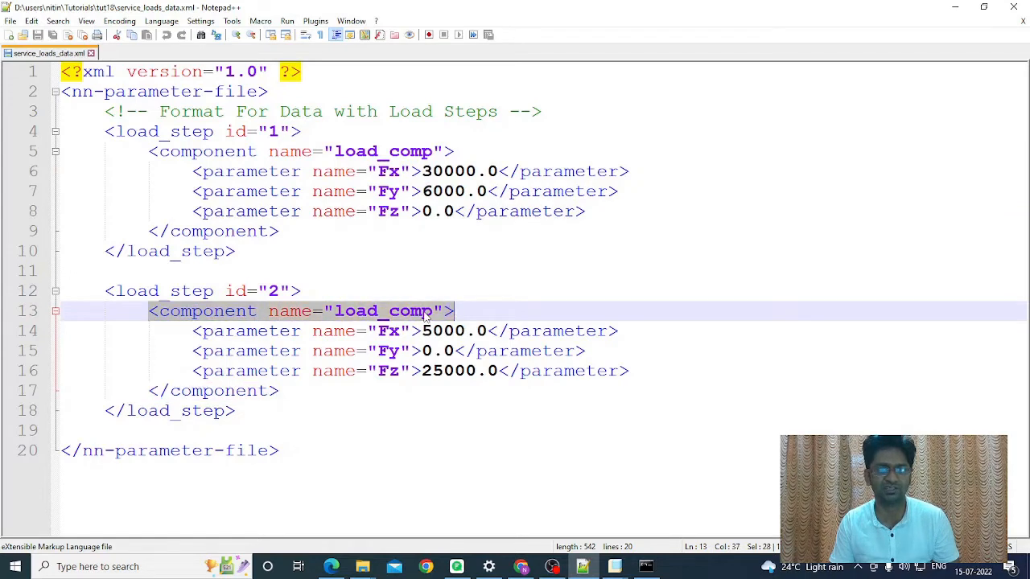
pyautogui.moveTo(194, 331); pyautogui.dragTo(633, 369)
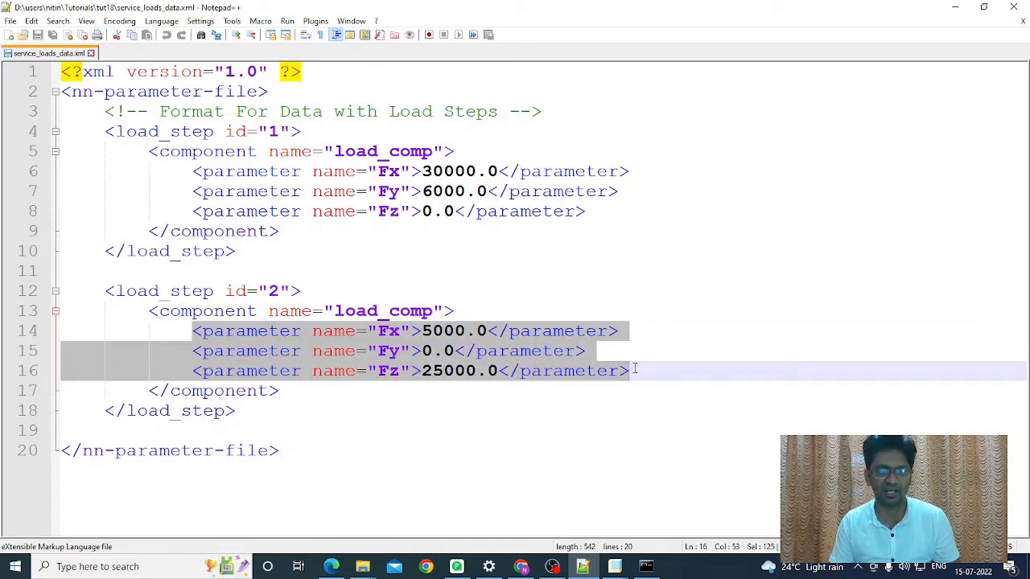
pyautogui.click(327, 393)
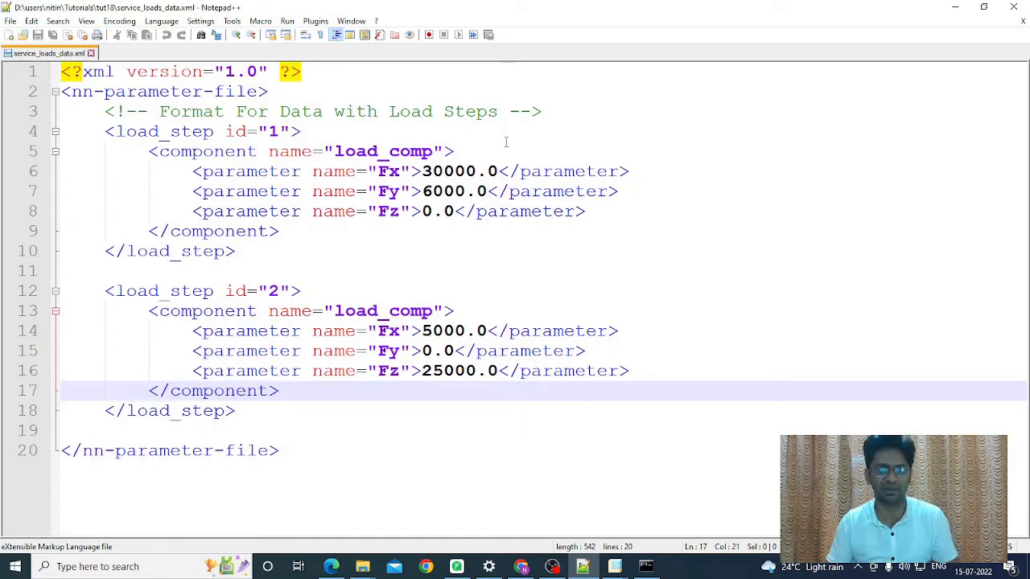
# - Switch to ALPHA-CAENexus and open the first point force, force_strenght analysis_LC1, for editing at its component values
pyautogui.hotkey('alt', 'Tab')
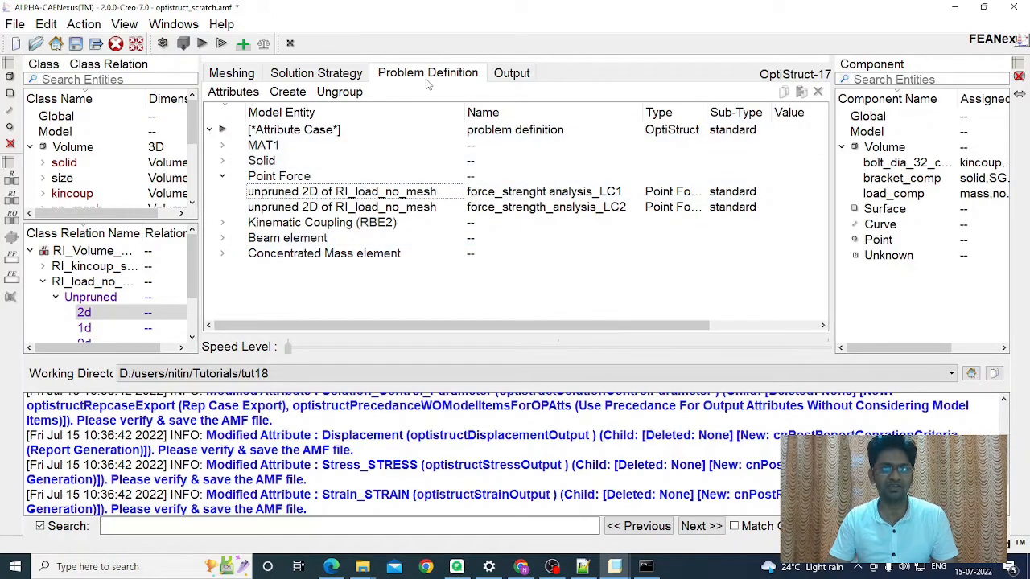
pyautogui.doubleClick(308, 196)
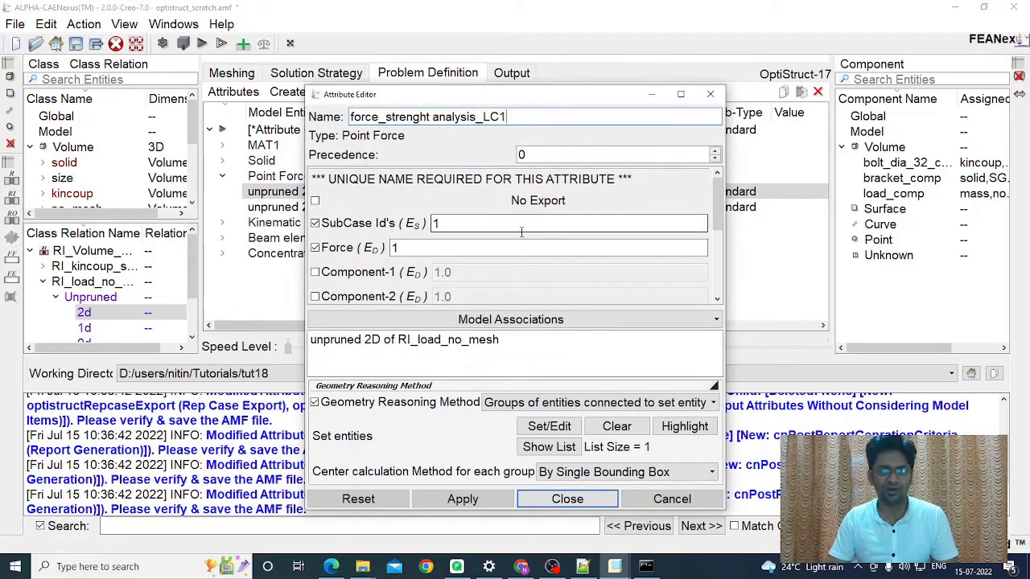
pyautogui.scroll(-1, 522, 232)
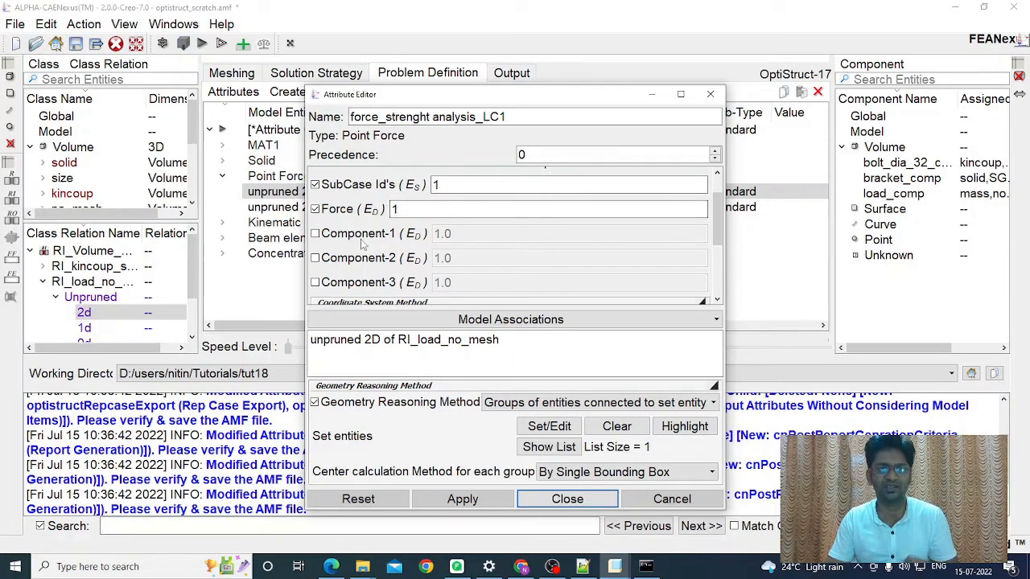
# - Enable Component-1, Component-2 and Component-3 of the point force with values 30000, 6000 and 0
pyautogui.click(315, 233)
pyautogui.hotkey('ctrl', 'a')
pyautogui.write('3')
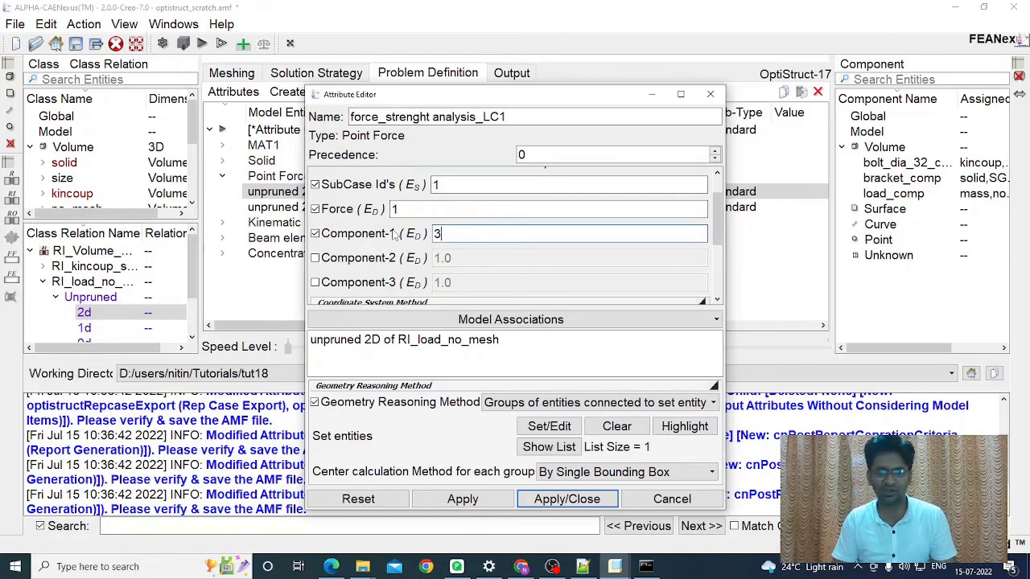
pyautogui.write('000')
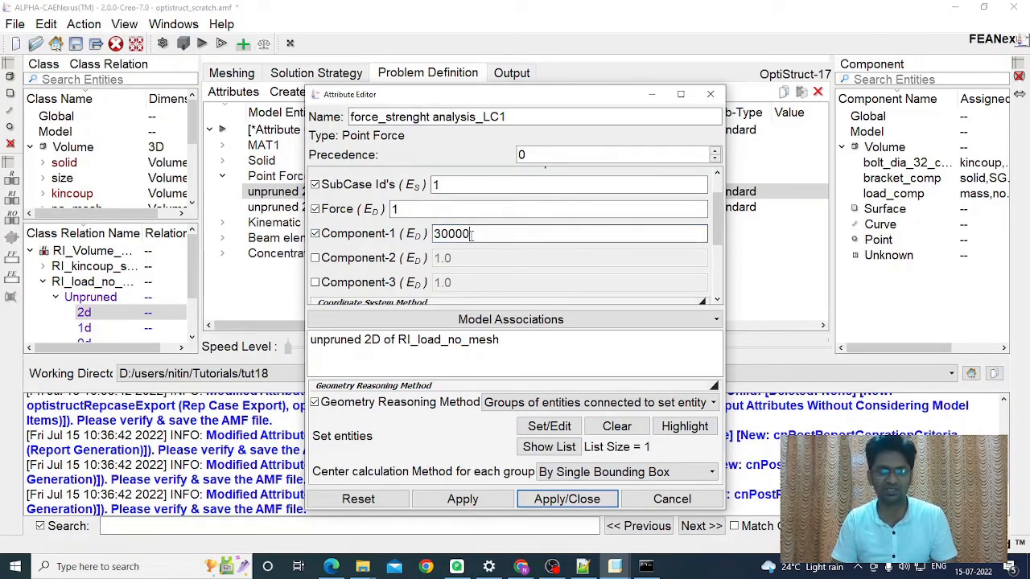
pyautogui.write('0')
pyautogui.click(315, 258)
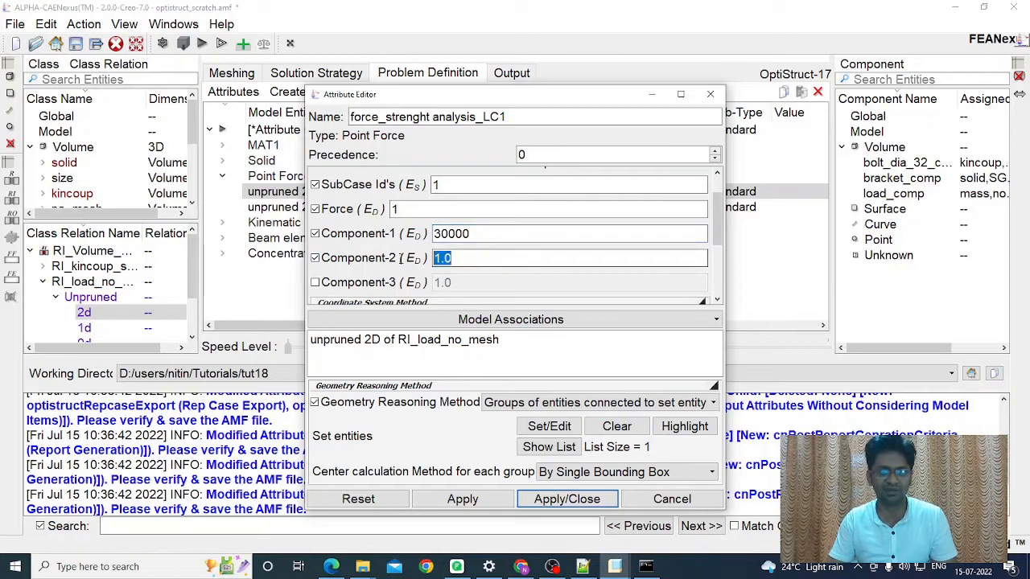
pyautogui.write('6000')
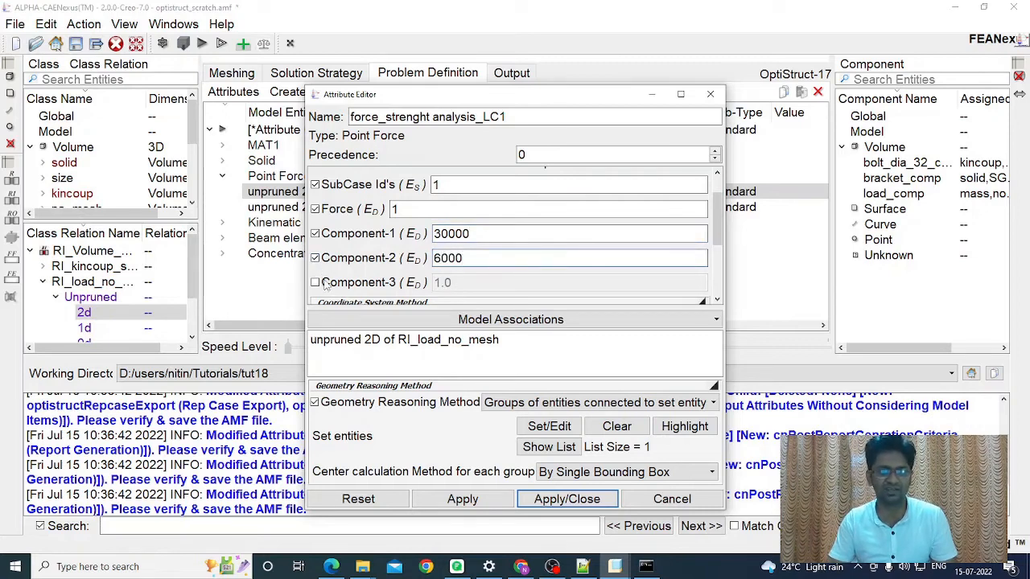
pyautogui.click(315, 283)
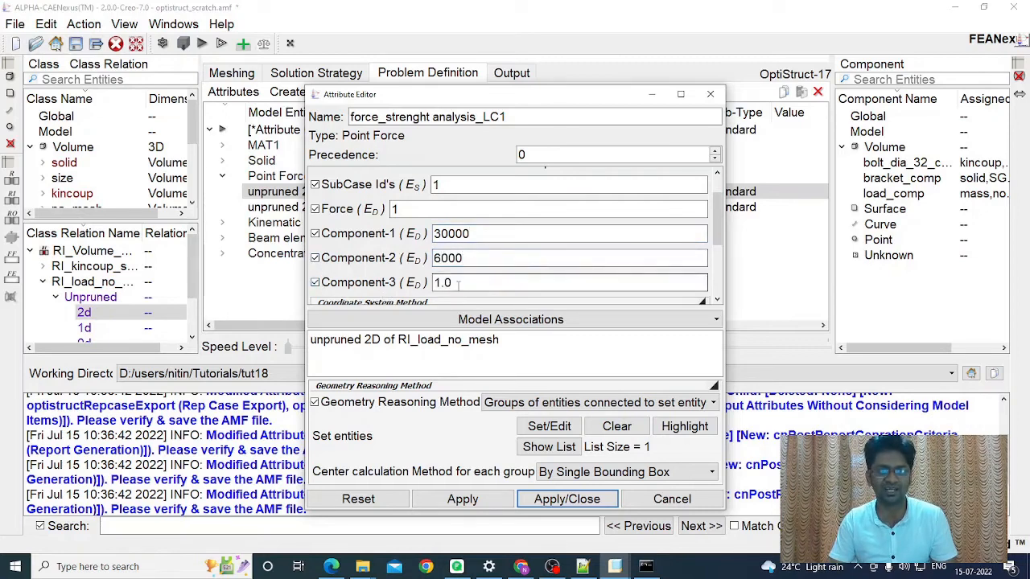
pyautogui.write('0')
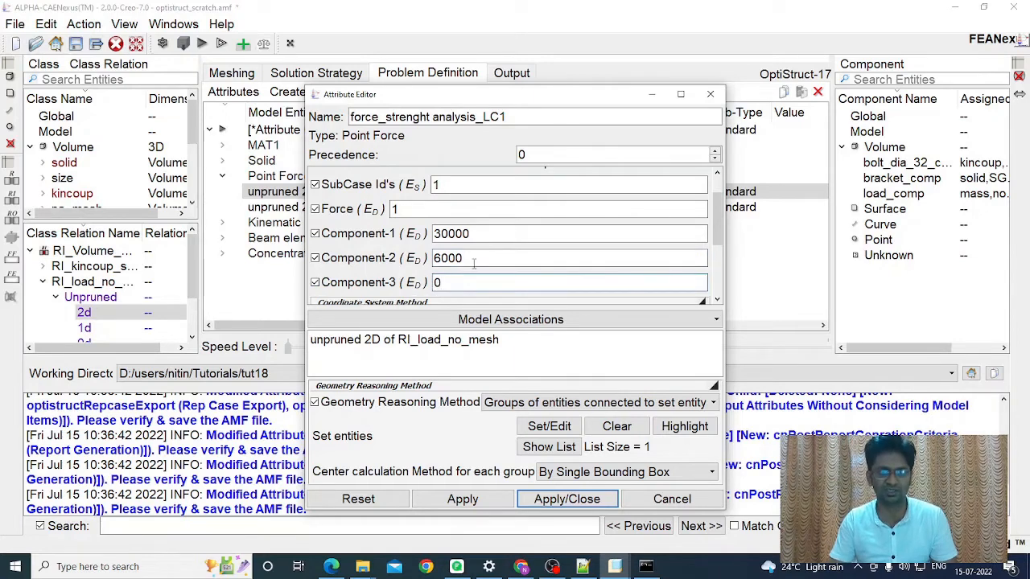
# - Clear the values of Component-1, Component-2 and Component-3, keeping all three components enabled
pyautogui.click(503, 257)
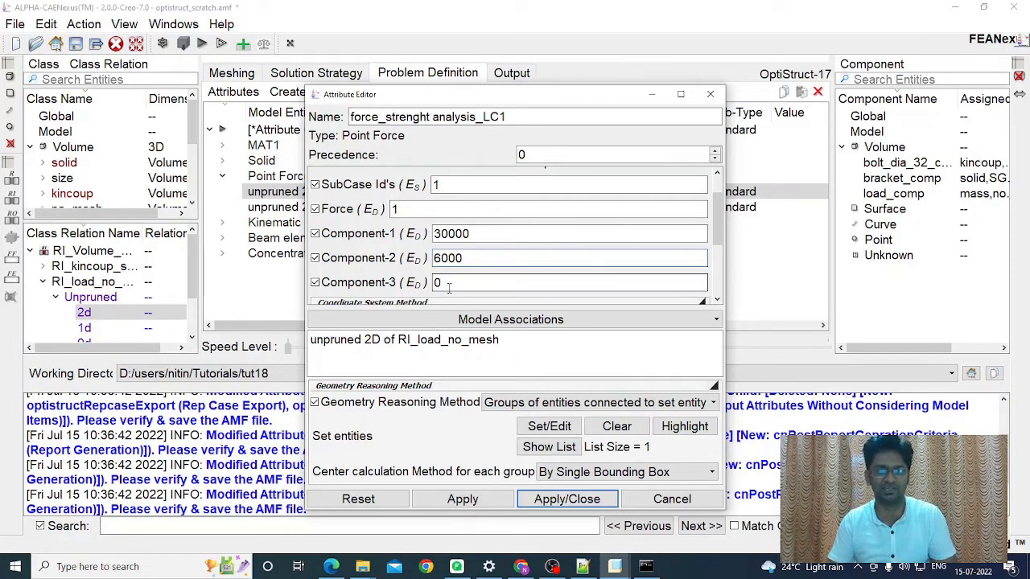
pyautogui.click(475, 234)
pyautogui.moveTo(475, 234); pyautogui.dragTo(421, 233)
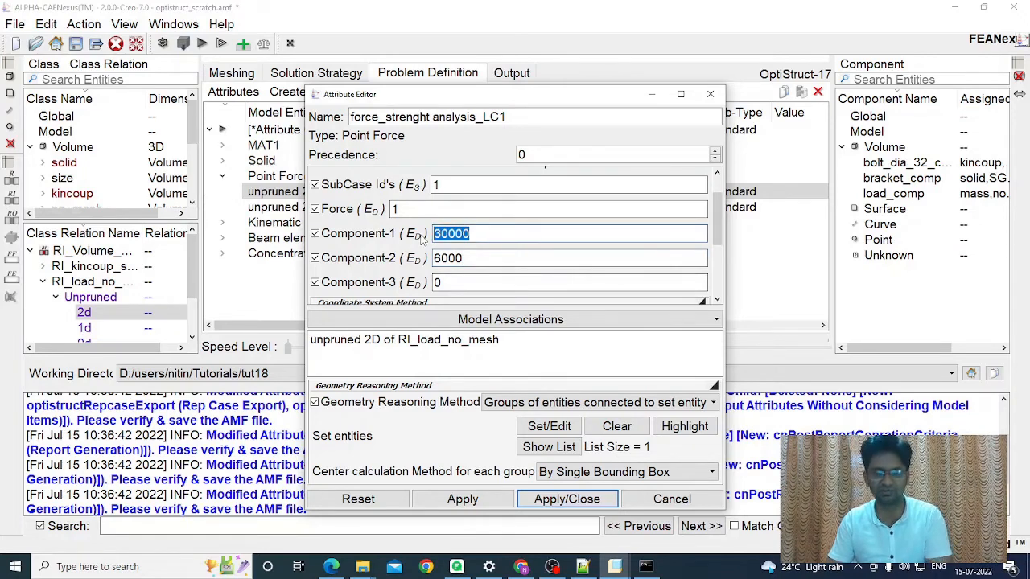
pyautogui.press('BackSpace')
pyautogui.moveTo(470, 257); pyautogui.dragTo(413, 283)
pyautogui.press('BackSpace')
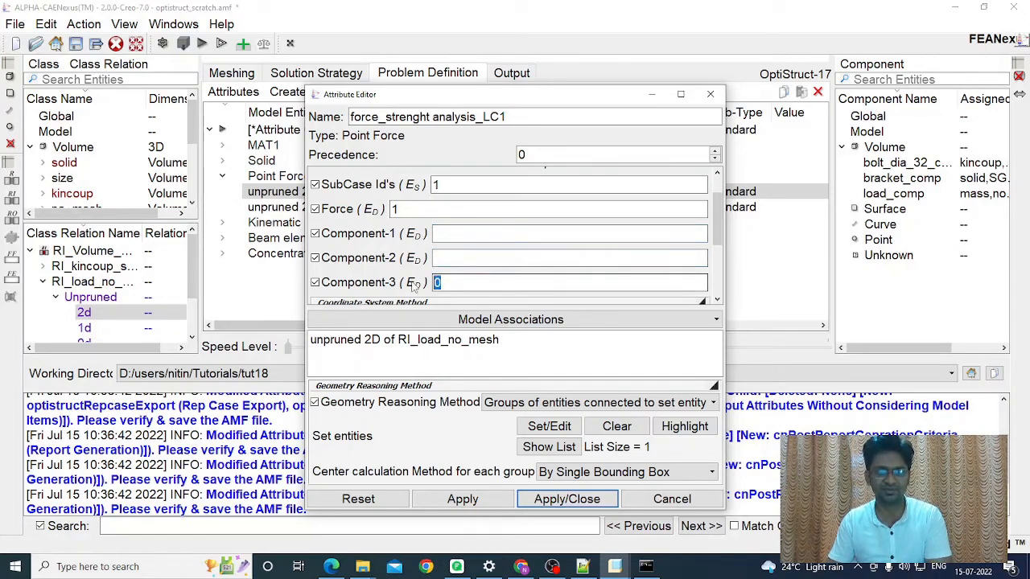
pyautogui.press('BackSpace')
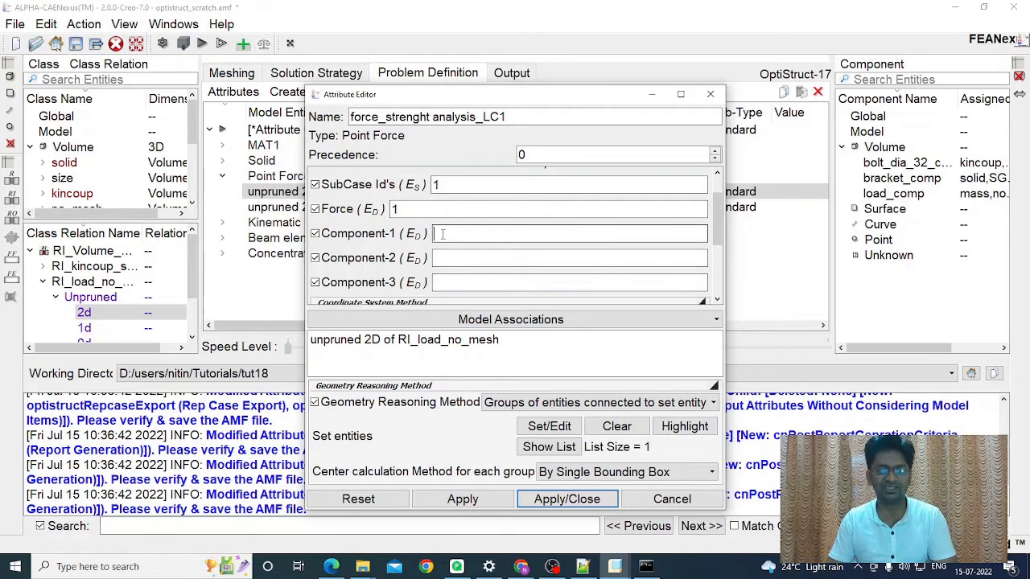
# - Insert the suggested paramFromText function as Component-1's value and widen the attribute editor to show the expression
pyautogui.write('p')
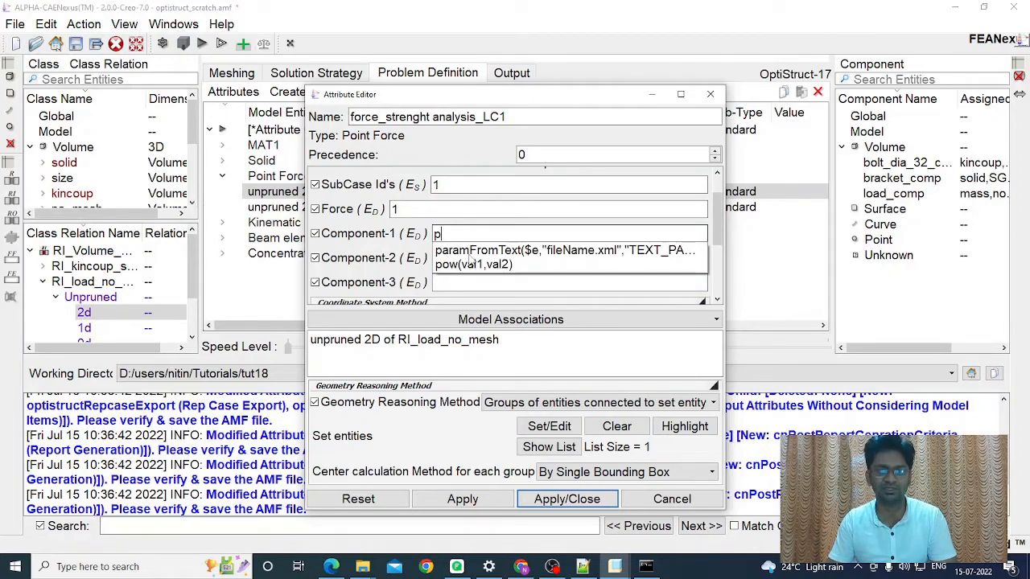
pyautogui.click(471, 252)
pyautogui.moveTo(726, 510); pyautogui.dragTo(868, 496)
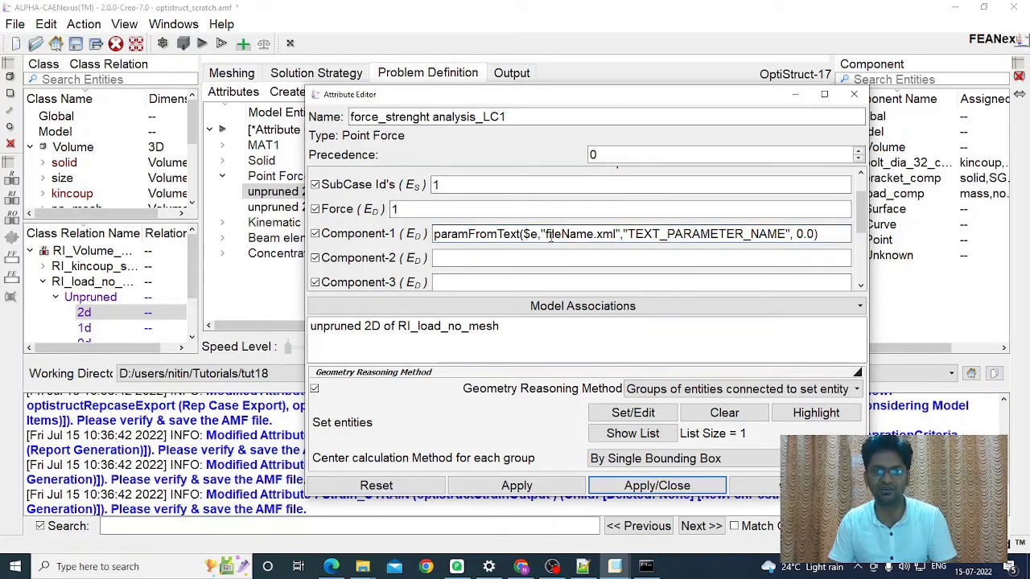
# - Replace the placeholder file name in Component-1's paramFromText expression with service_loads_data.xml
pyautogui.click(593, 235)
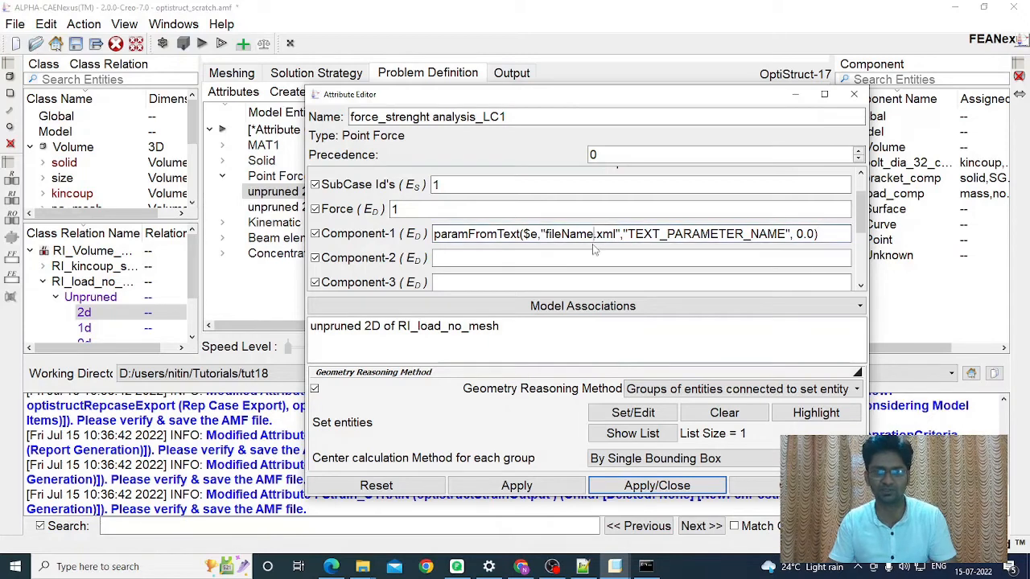
pyautogui.press('BackSpace')
pyautogui.press('BackSpace')
pyautogui.press('BackSpace')
pyautogui.press('BackSpace')
pyautogui.press('BackSpace')
pyautogui.press('BackSpace')
pyautogui.press('BackSpace')
pyautogui.press('BackSpace')
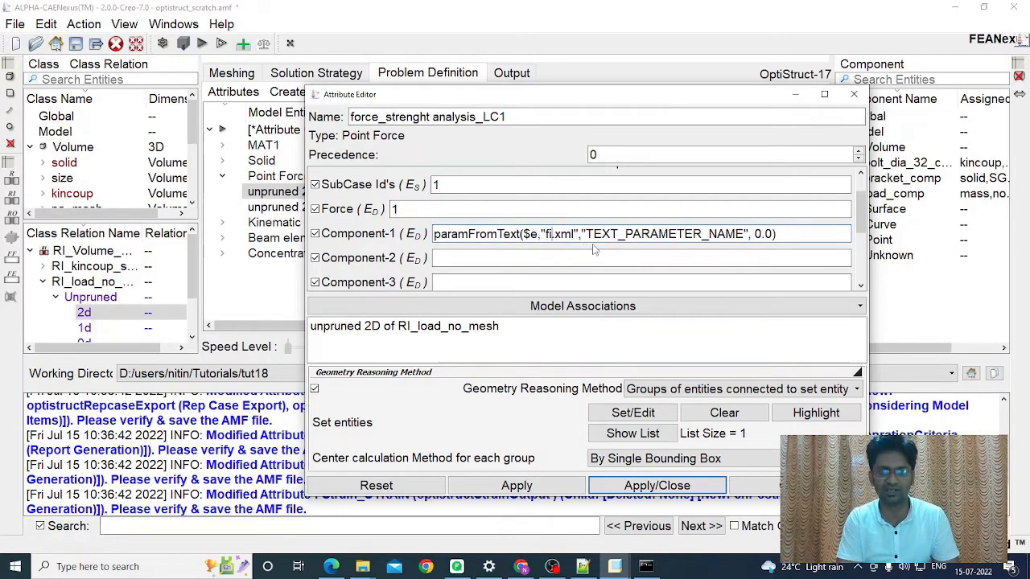
pyautogui.write('ser')
pyautogui.write('vice_loa')
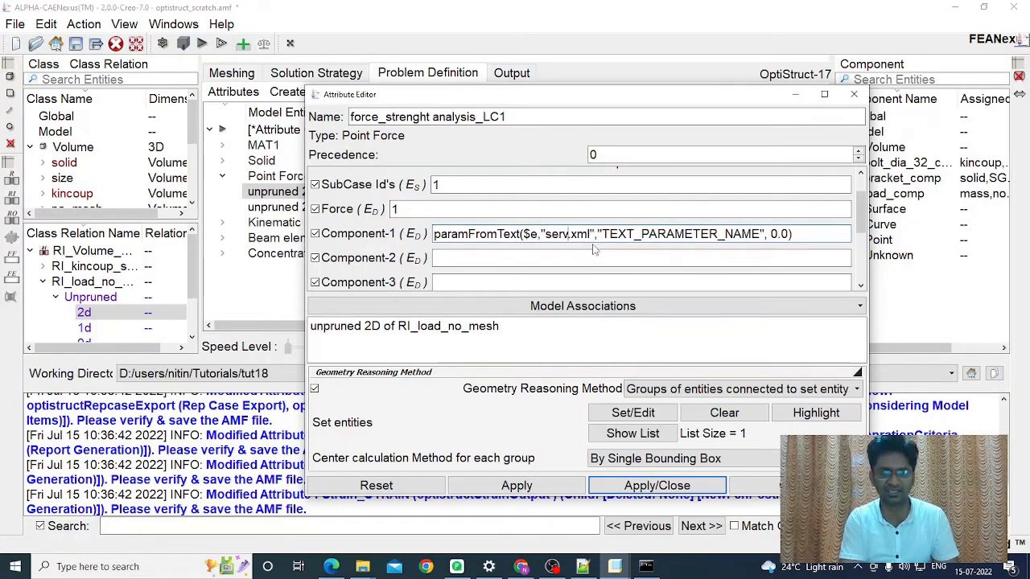
pyautogui.write('ds')
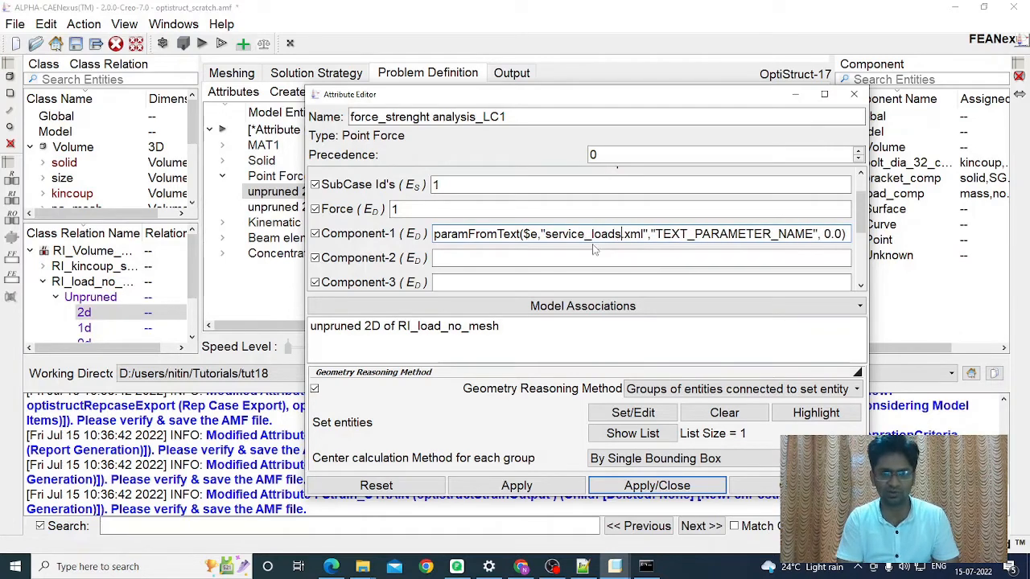
pyautogui.write('_data')
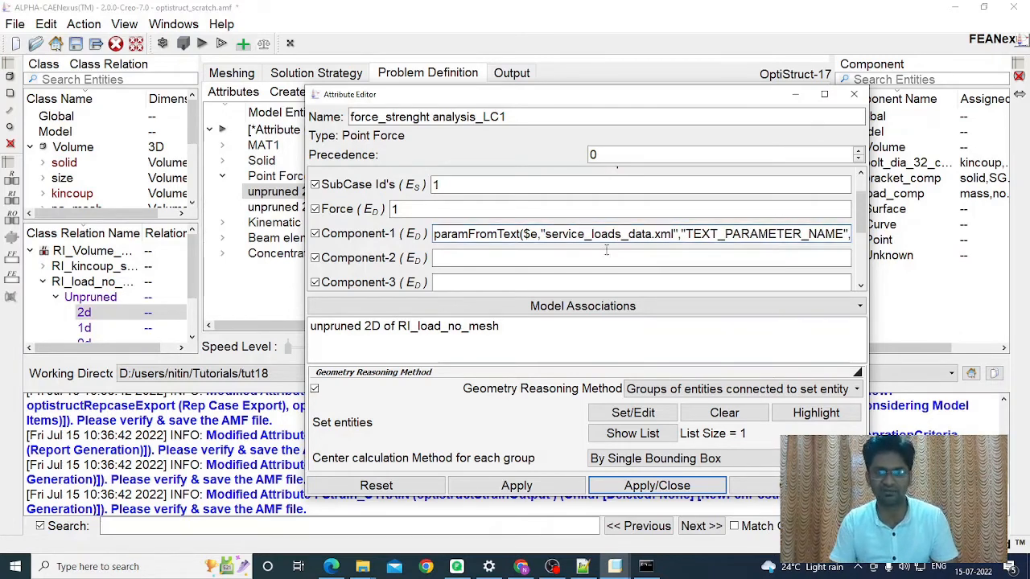
# - Replace the TEXT_PARAMETER_NAME placeholder in Component-1's expression with Fx, widening the attribute editor to show the full expression
pyautogui.press('Right')
pyautogui.press('Right')
pyautogui.press('Right')
pyautogui.press('Right')
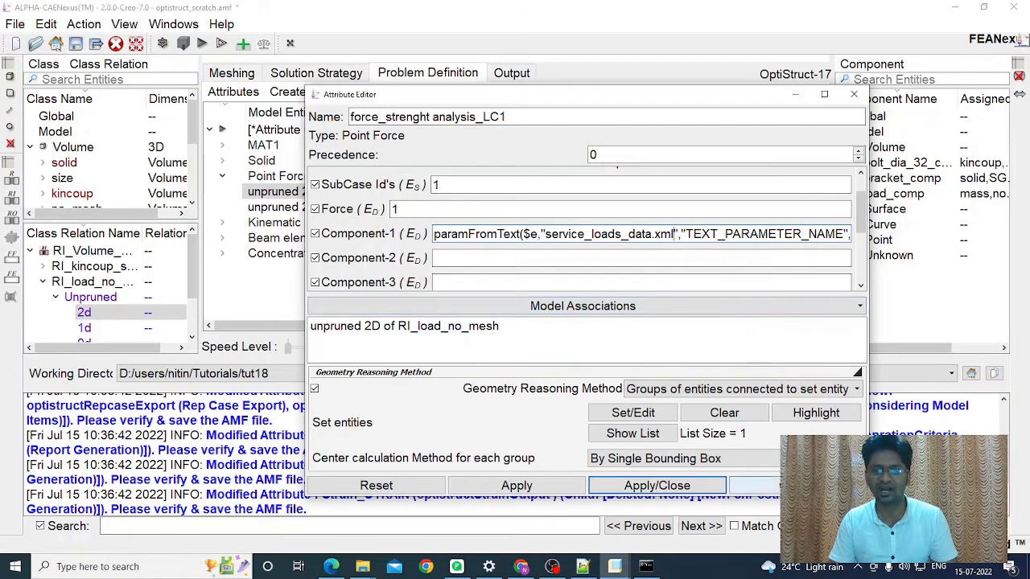
pyautogui.moveTo(866, 496); pyautogui.dragTo(941, 488)
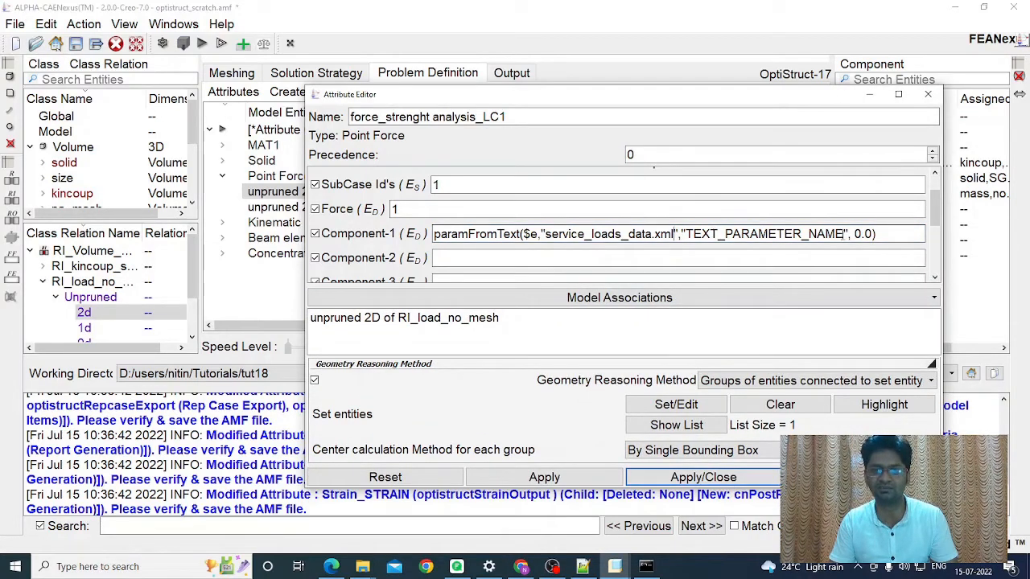
pyautogui.press('BackSpace')
pyautogui.press('BackSpace')
pyautogui.press('BackSpace')
pyautogui.press('BackSpace')
pyautogui.press('BackSpace')
pyautogui.press('BackSpace')
pyautogui.press('BackSpace')
pyautogui.press('BackSpace')
pyautogui.press('BackSpace')
pyautogui.press('BackSpace')
pyautogui.press('BackSpace')
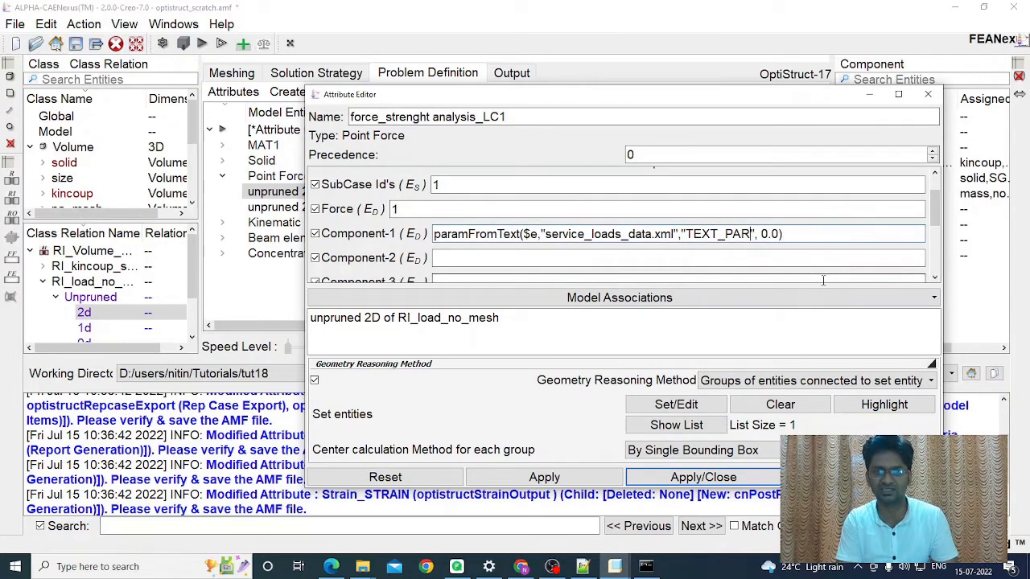
pyautogui.press('BackSpace')
pyautogui.press('BackSpace')
pyautogui.press('BackSpace')
pyautogui.press('BackSpace')
pyautogui.press('BackSpace')
pyautogui.press('BackSpace')
pyautogui.press('BackSpace')
pyautogui.press('BackSpace')
pyautogui.write('Fx')
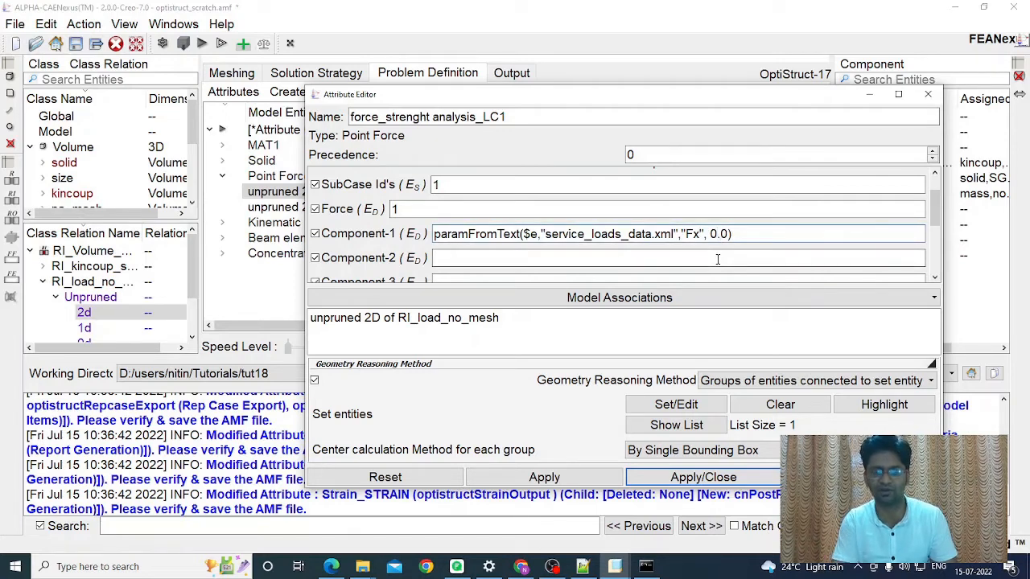
# - Set the default value in Component-1's paramFromText expression to 1000.0 and review the file name argument
pyautogui.press('BackSpace')
pyautogui.write('1000')
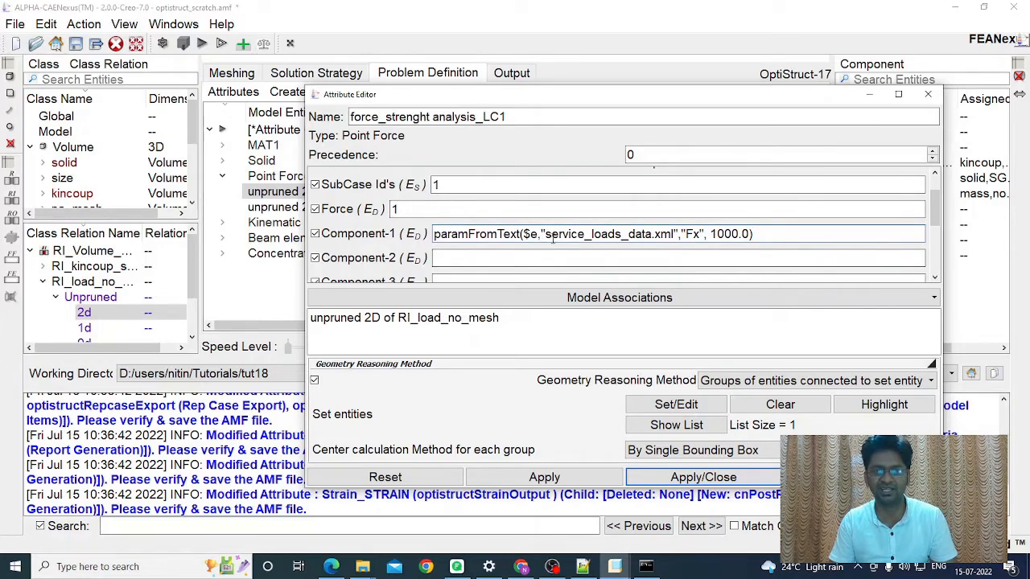
pyautogui.moveTo(545, 233); pyautogui.dragTo(672, 234)
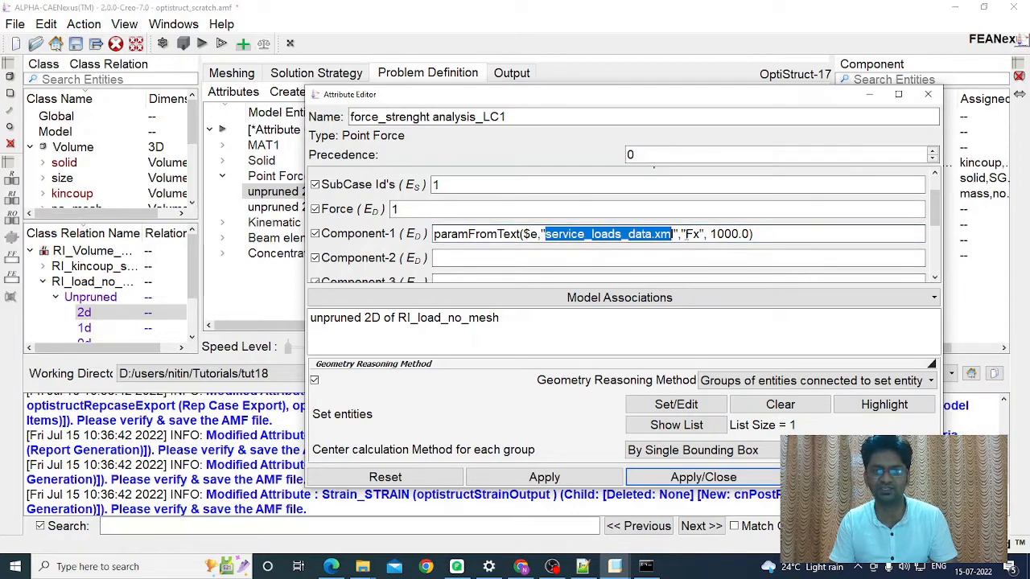
# - Review the parameter name and default value arguments in Component-1's paramFromText expression
pyautogui.click(685, 233)
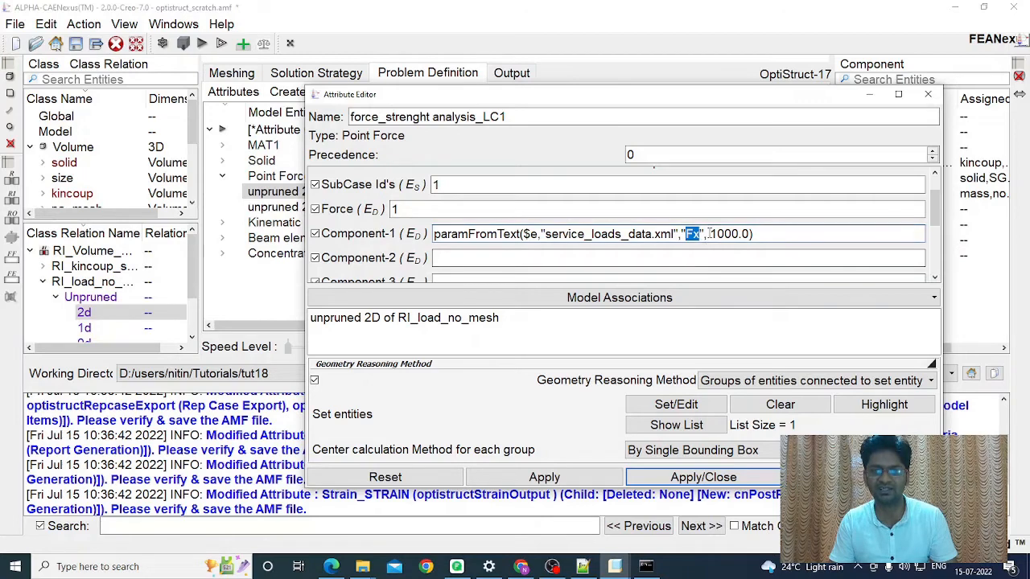
pyautogui.moveTo(710, 233); pyautogui.dragTo(752, 234)
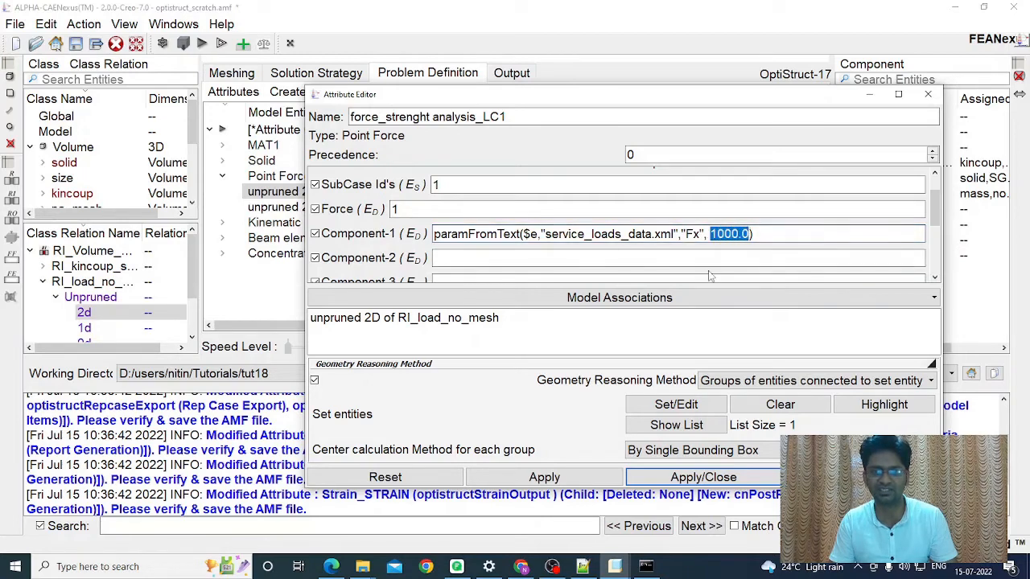
pyautogui.click(774, 235)
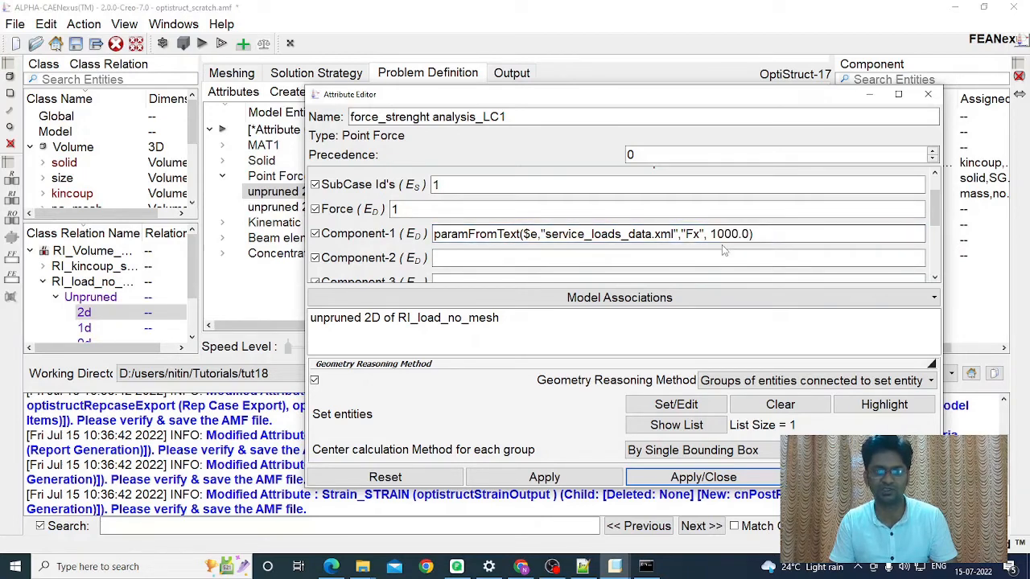
# - Copy Component-1's paramFromText expression into Component-2 and change its parameter name to Fy
pyautogui.scroll(-1, 514, 235)
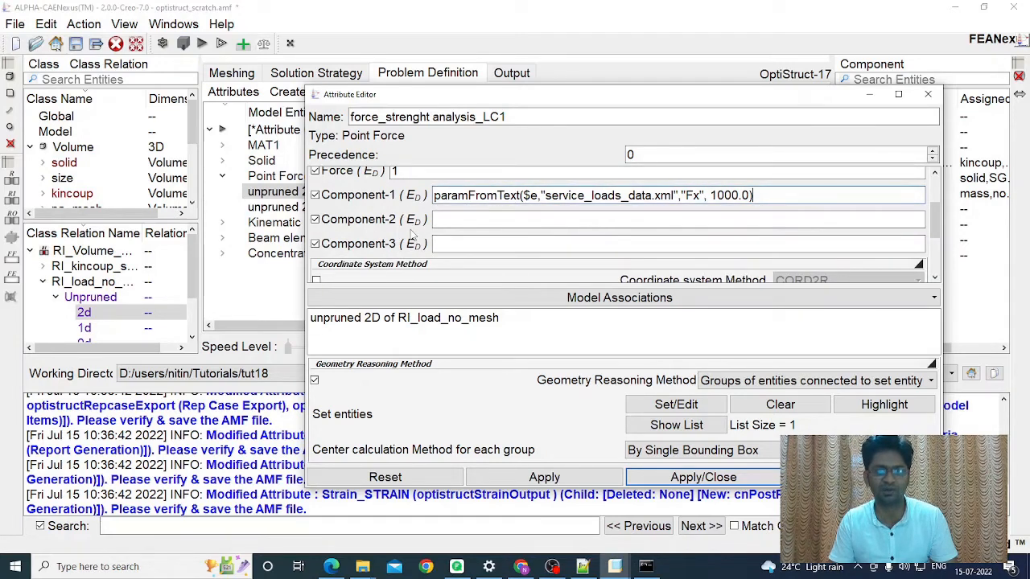
pyautogui.moveTo(769, 195); pyautogui.dragTo(426, 203)
pyautogui.hotkey('ctrl', 'c')
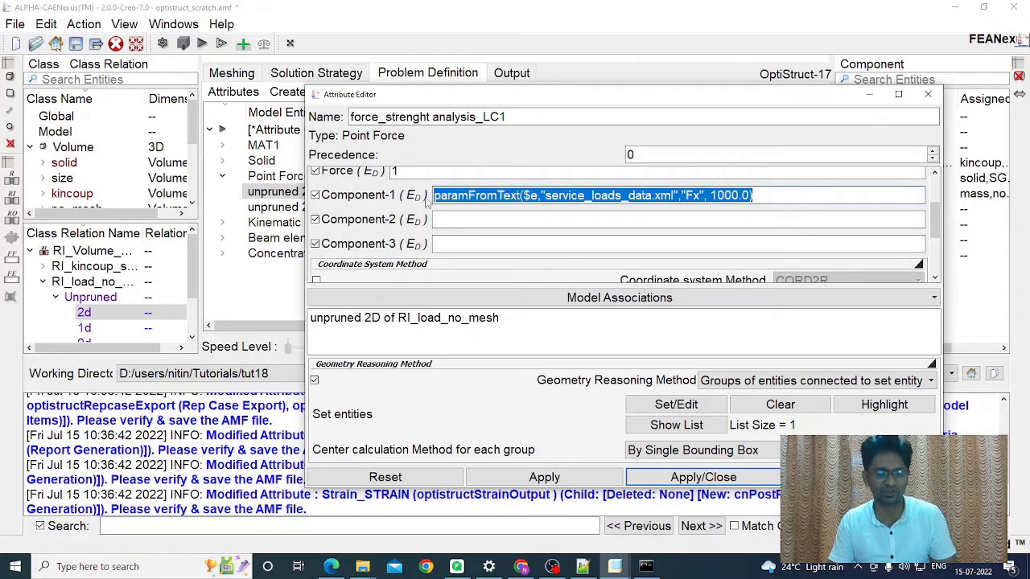
pyautogui.click(445, 221)
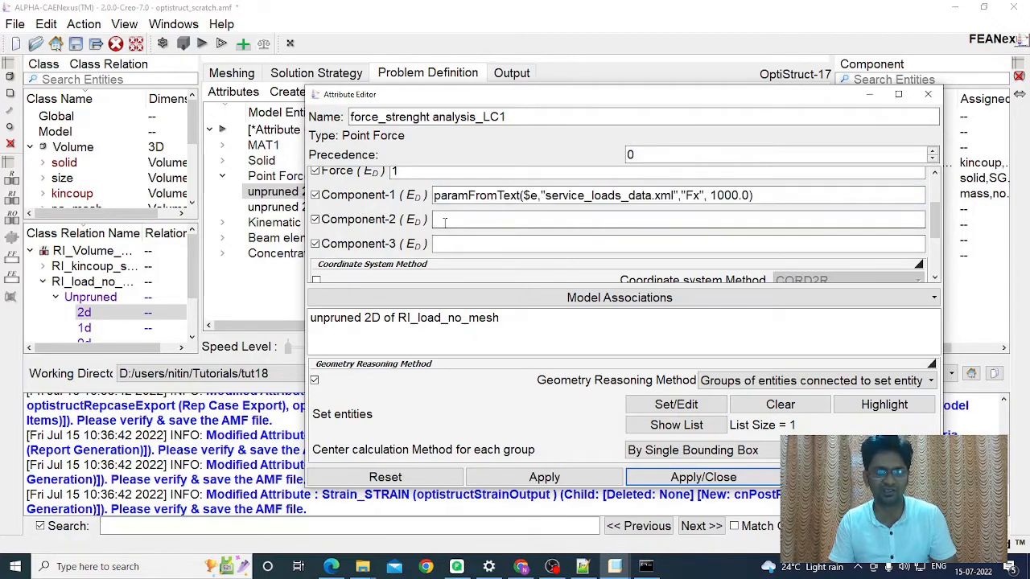
pyautogui.hotkey('ctrl', 'v')
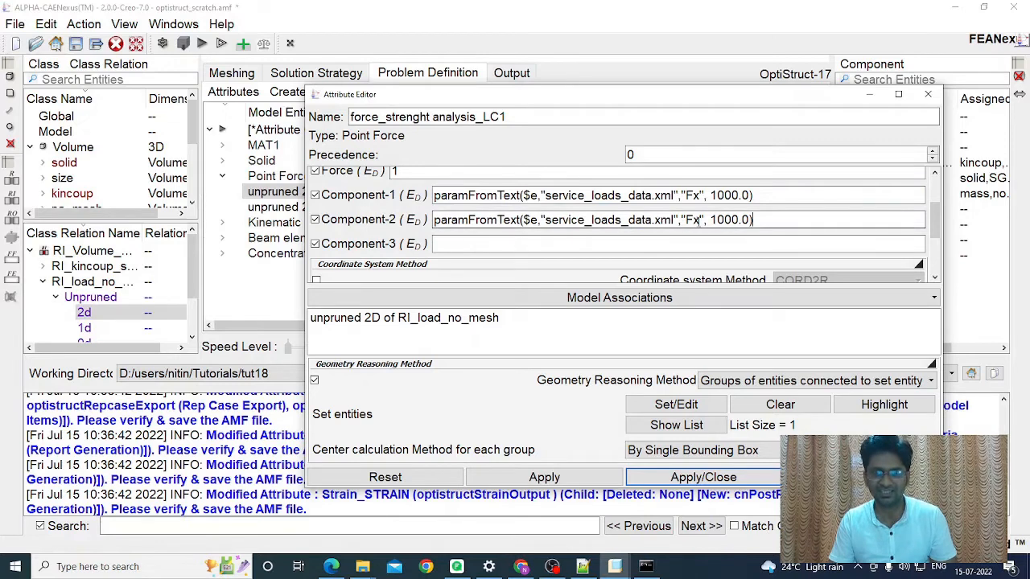
pyautogui.click(699, 220)
pyautogui.press('BackSpace')
pyautogui.write('y')
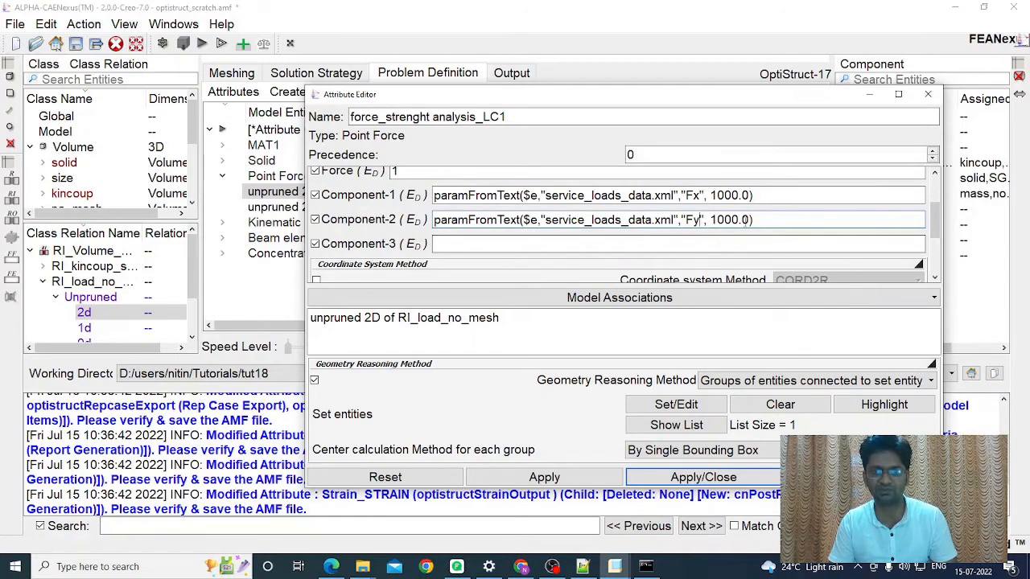
# - Fill Component-3 with the same paramFromText expression using parameter name Fz, and apply and close the LC1 point force
pyautogui.click(519, 243)
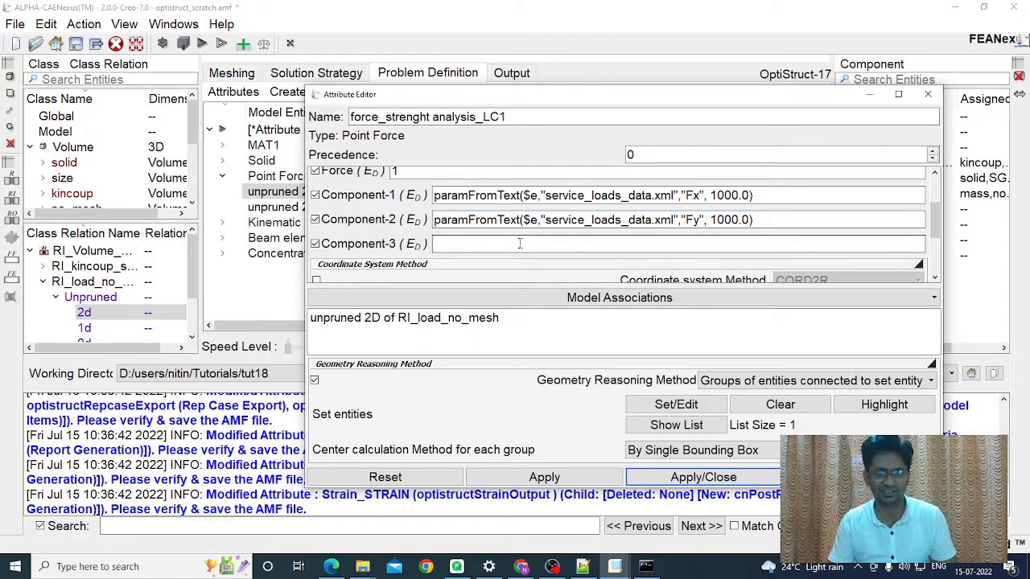
pyautogui.hotkey('ctrl', 'v')
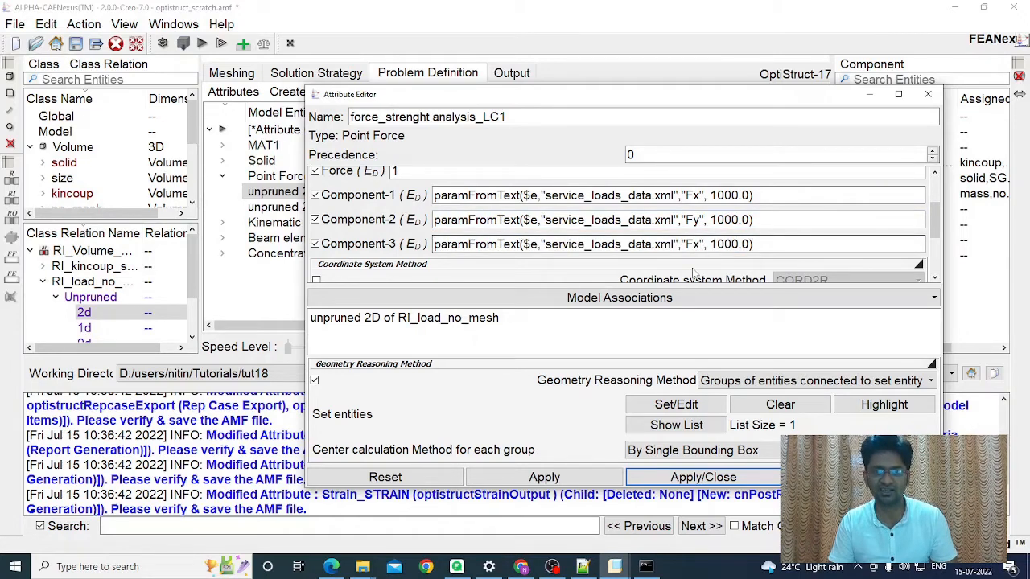
pyautogui.press('BackSpace')
pyautogui.write('z')
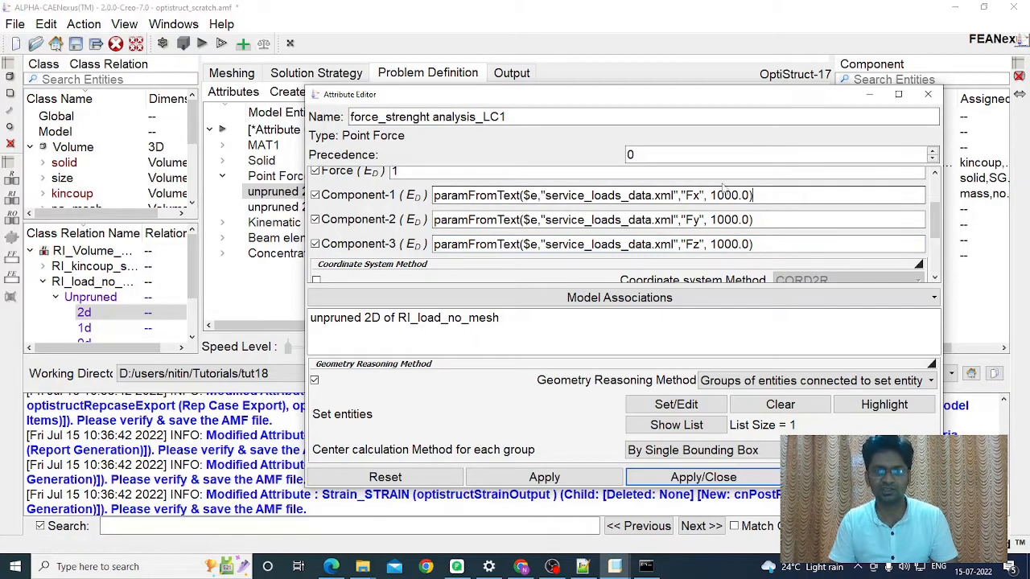
pyautogui.click(776, 199)
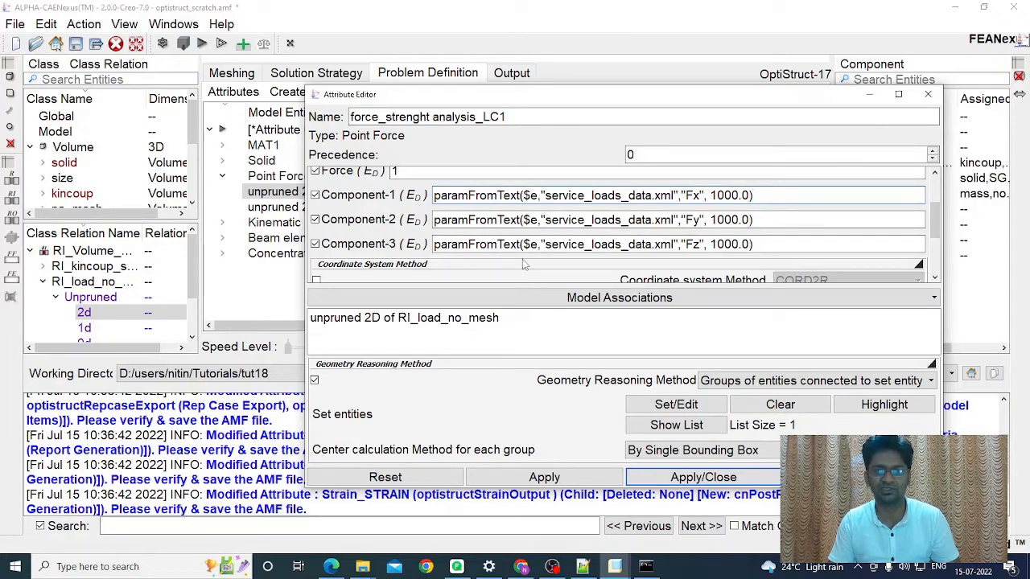
pyautogui.click(665, 479)
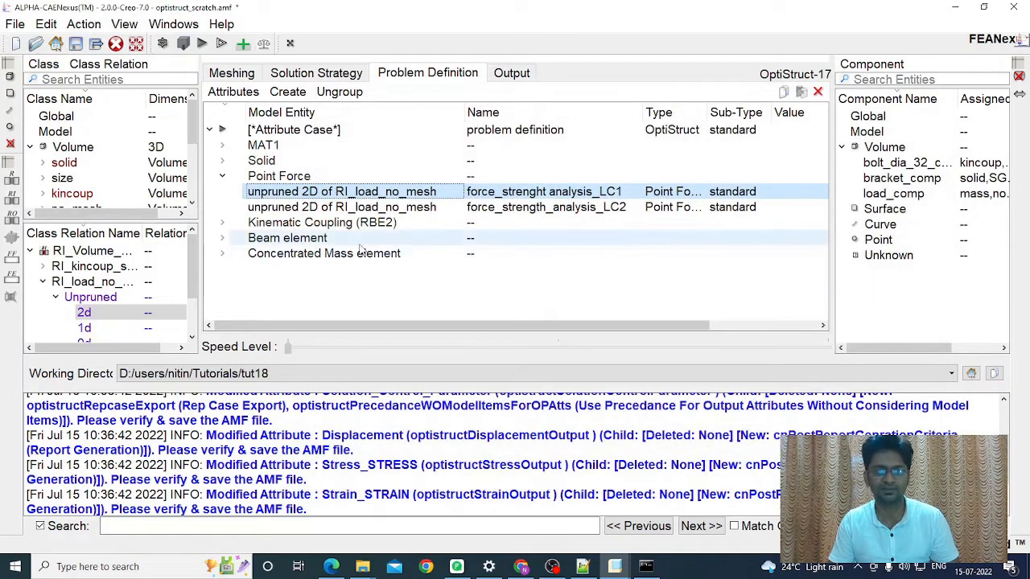
# - Open the force_strength_analysis_LC2 point force, enable Component-1 and set it to paramFromText($e,"service_loads_data.xml","Fx", 1000.0), widening the editor
pyautogui.click(347, 208)
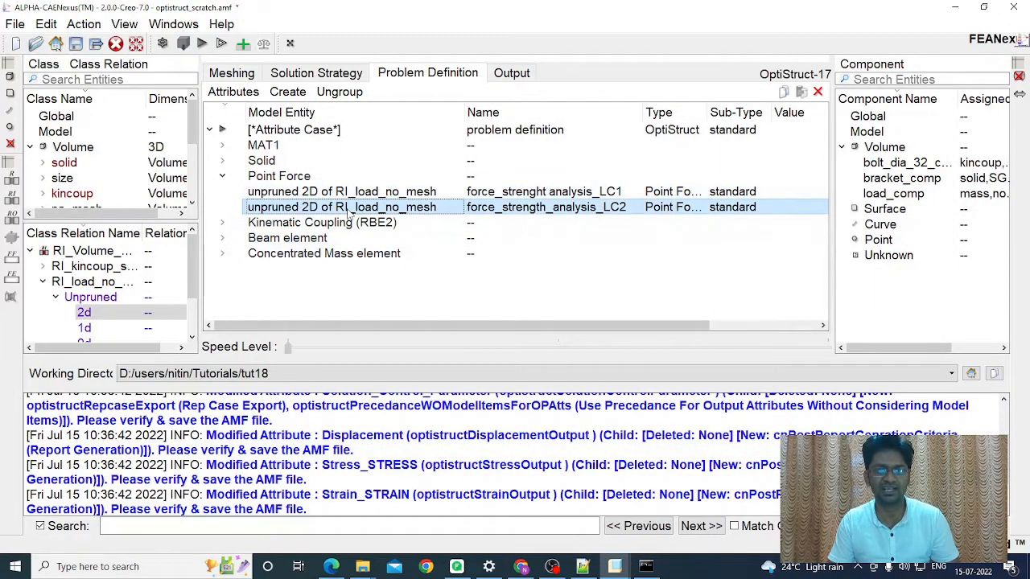
pyautogui.doubleClick(348, 209)
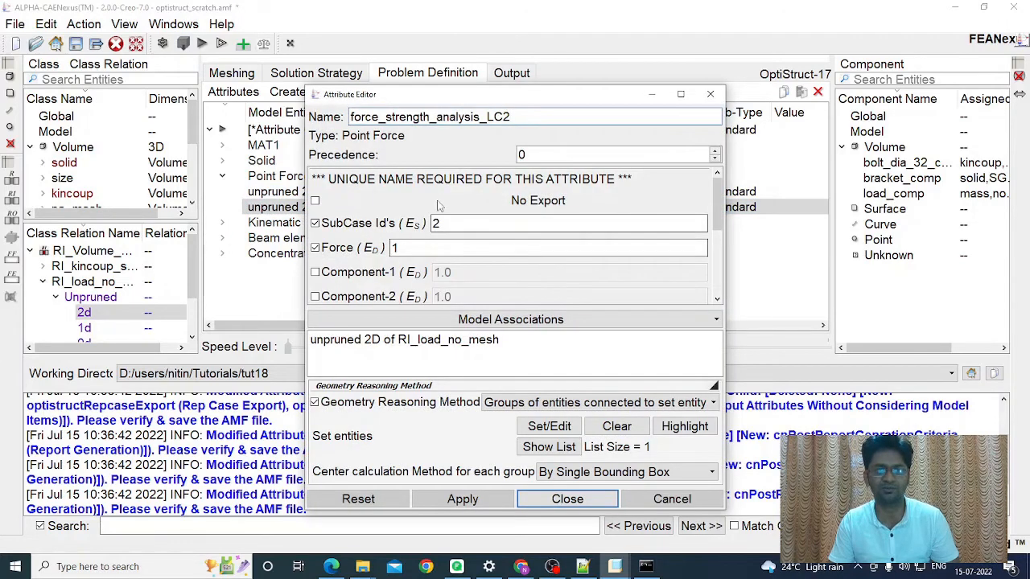
pyautogui.scroll(-1, 442, 197)
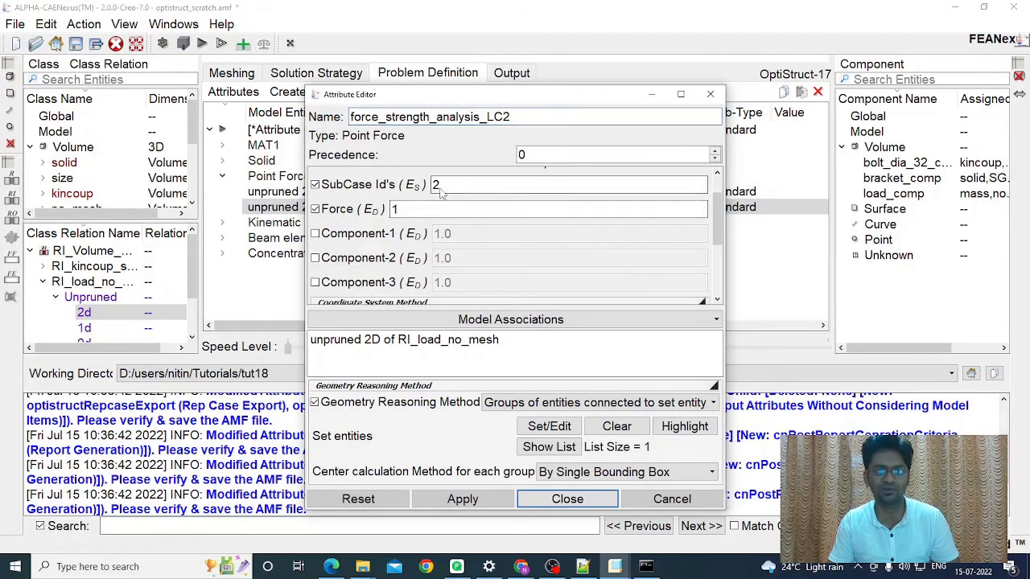
pyautogui.click(316, 234)
pyautogui.press('Tab')
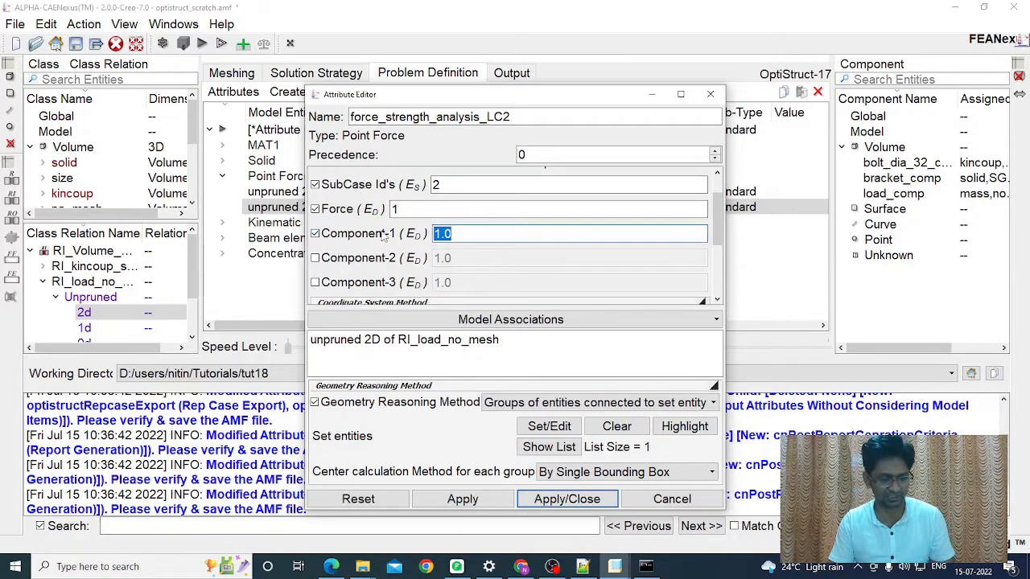
pyautogui.hotkey('ctrl', 'v')
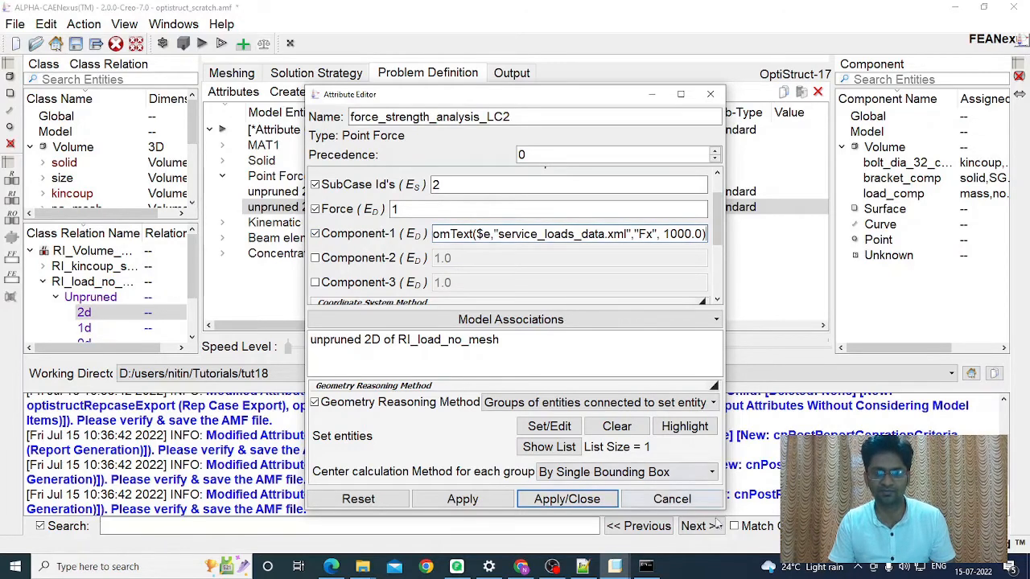
pyautogui.moveTo(723, 510); pyautogui.dragTo(865, 496)
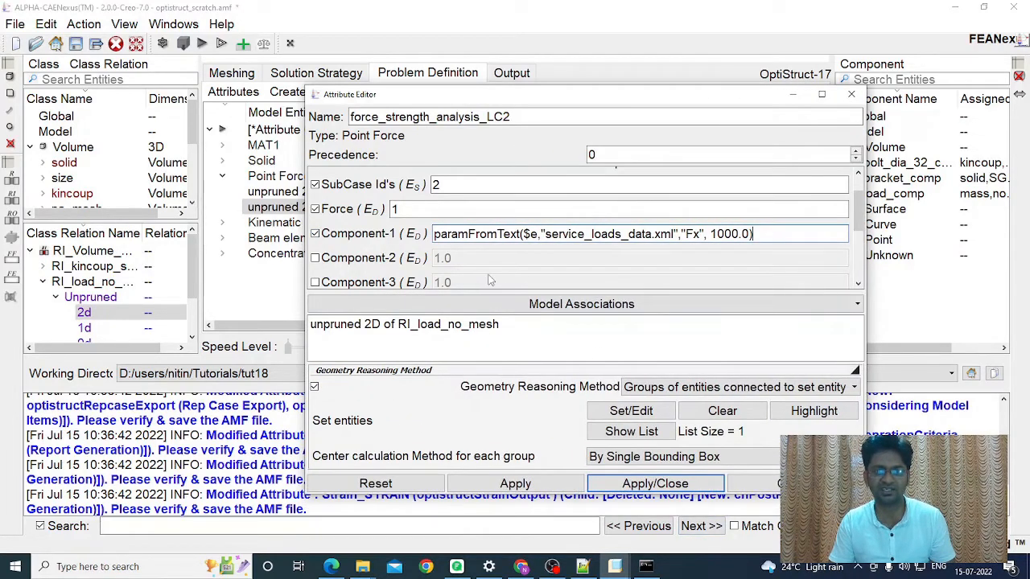
# - Enable Component-2 and Component-3 of the LC2 force and set Component-2 to paramFromText($e,"service_loads_data.xml","Fy", 1000.0)
pyautogui.click(315, 258)
pyautogui.click(316, 282)
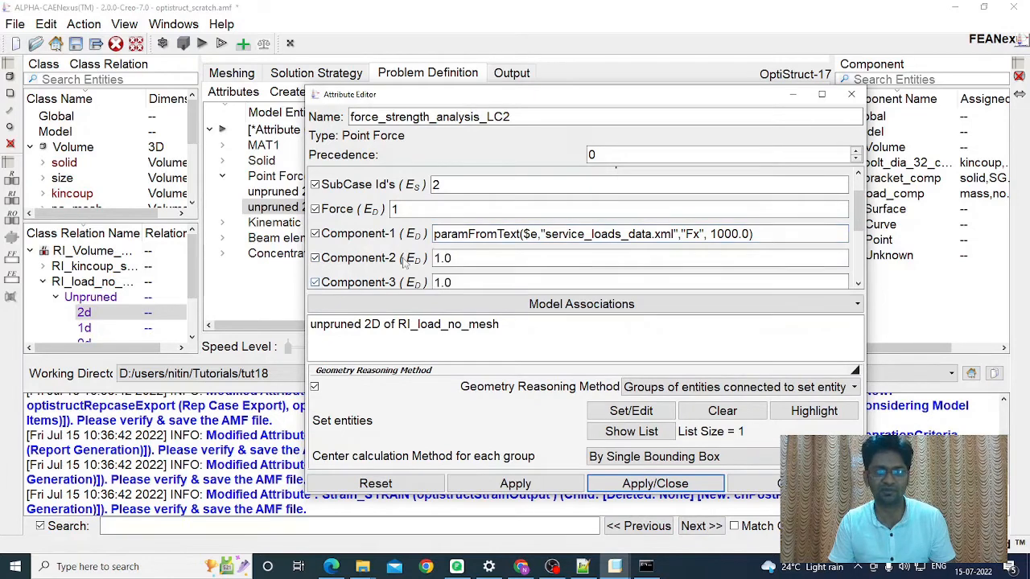
pyautogui.moveTo(458, 257); pyautogui.dragTo(392, 259)
pyautogui.write('paramFromText($e,"service_loads_data.xml","Fx", 1000.0)')
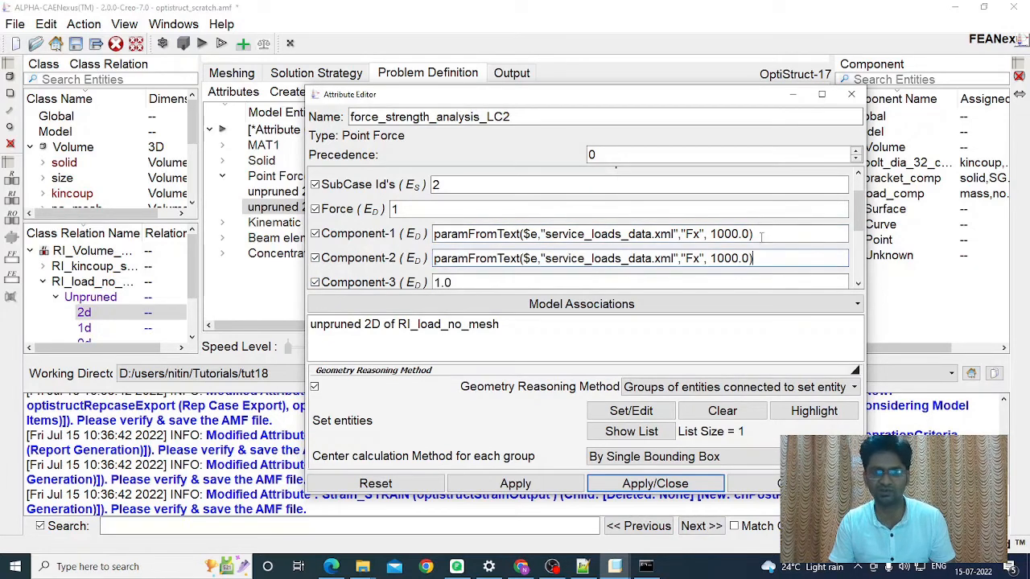
pyautogui.press('BackSpace')
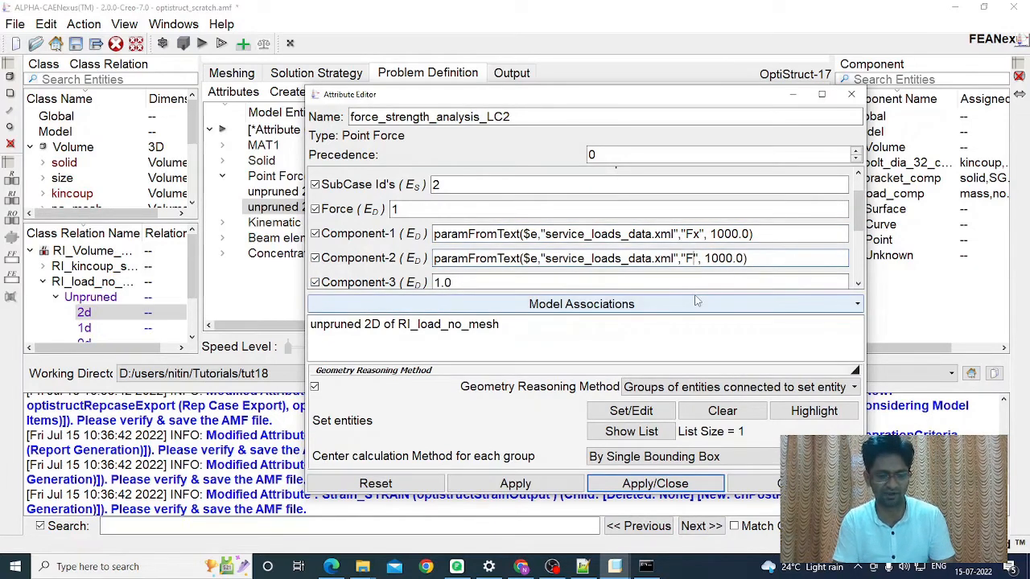
pyautogui.write('y')
# - Set LC2's Component-3 to paramFromText($e,"service_loads_data.xml","Fz", 1000.0), and apply and close the attribute
pyautogui.scroll(-1, 434, 255)
pyautogui.moveTo(456, 245); pyautogui.dragTo(395, 248)
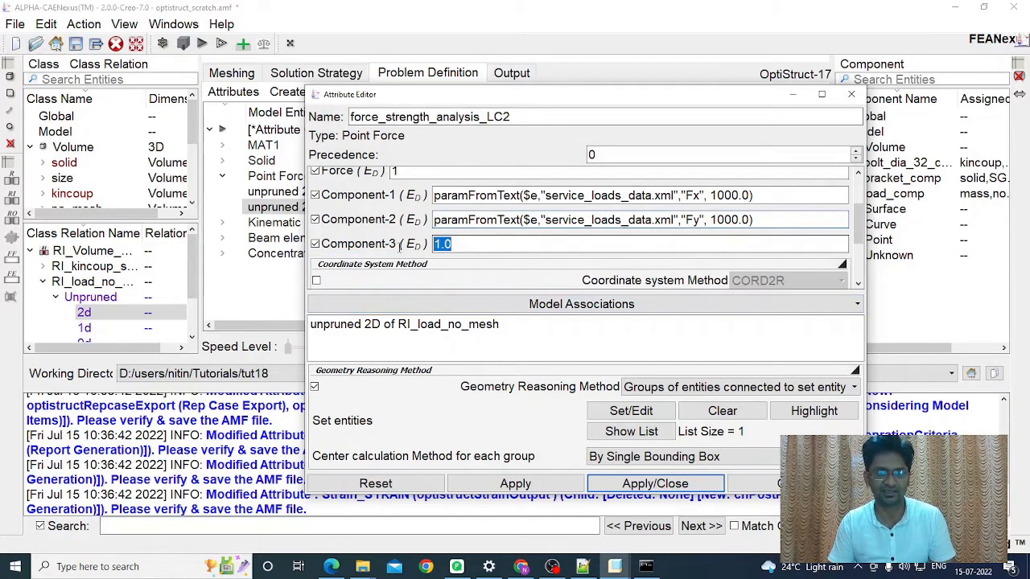
pyautogui.write('paramFromText($e,"service_loads_data.xml","Fx", 1000.0)')
pyautogui.click(699, 244)
pyautogui.press('BackSpace')
pyautogui.write('z')
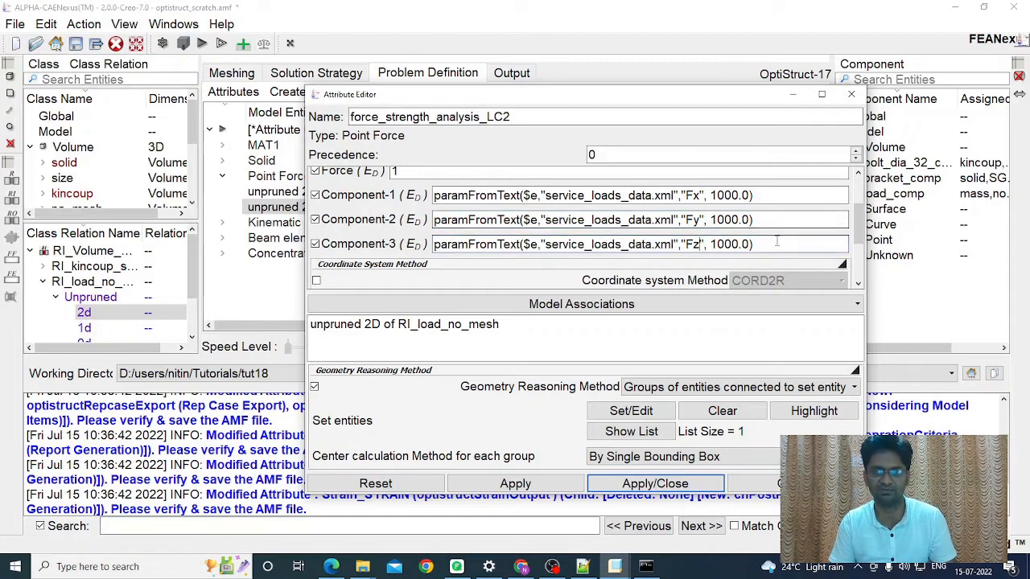
pyautogui.scroll(2, 609, 214)
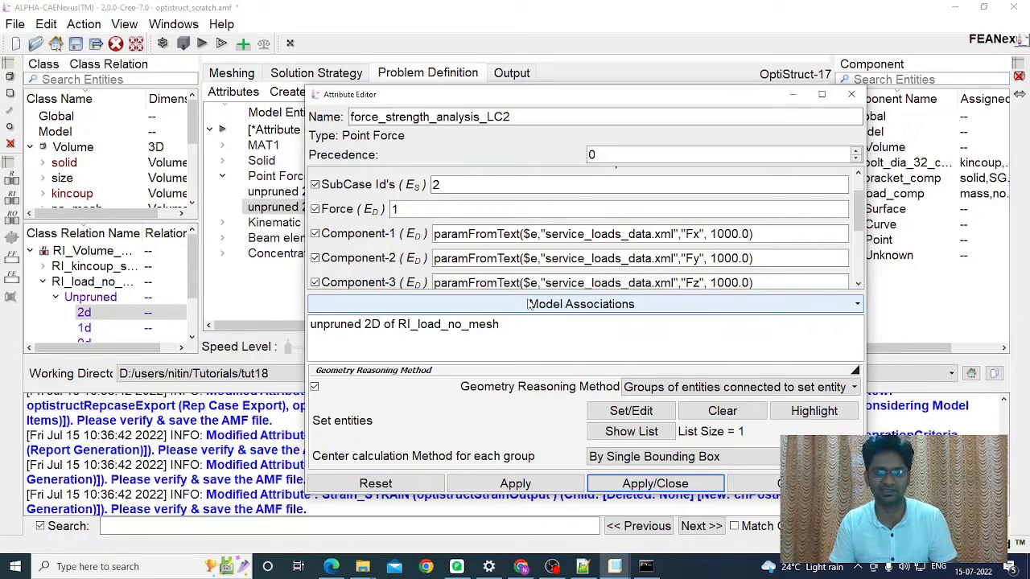
pyautogui.click(640, 486)
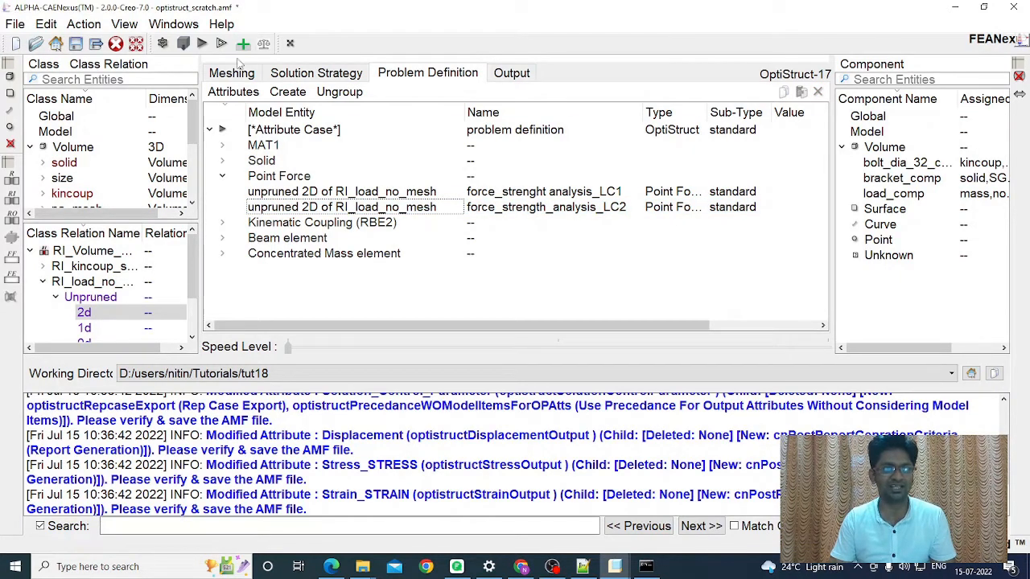
# - Create the simulation model from bracket_assembly.asm.255 in the Creo folder, then maximize its window and view the bracket in 3D
pyautogui.click(206, 48)
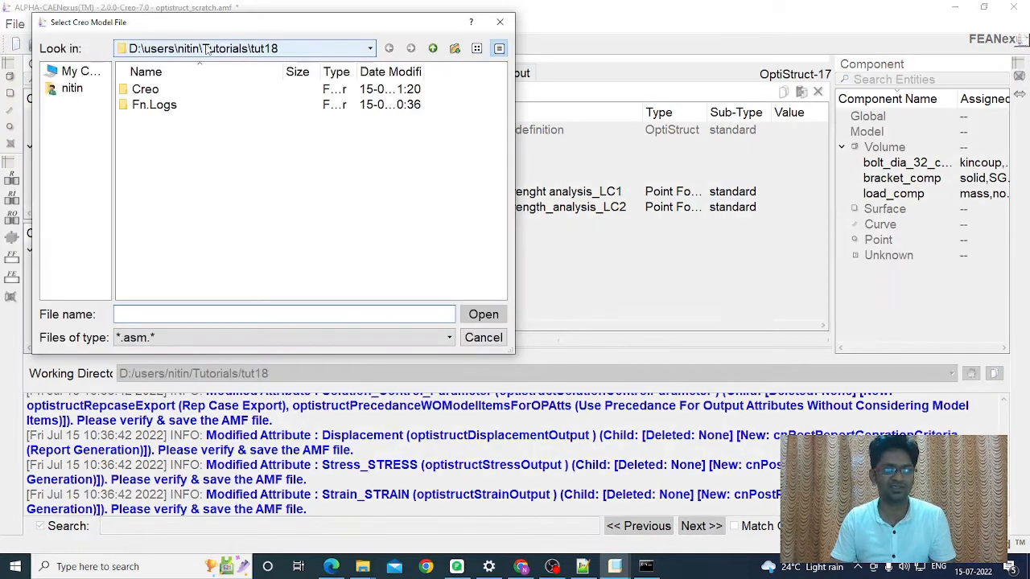
pyautogui.doubleClick(143, 91)
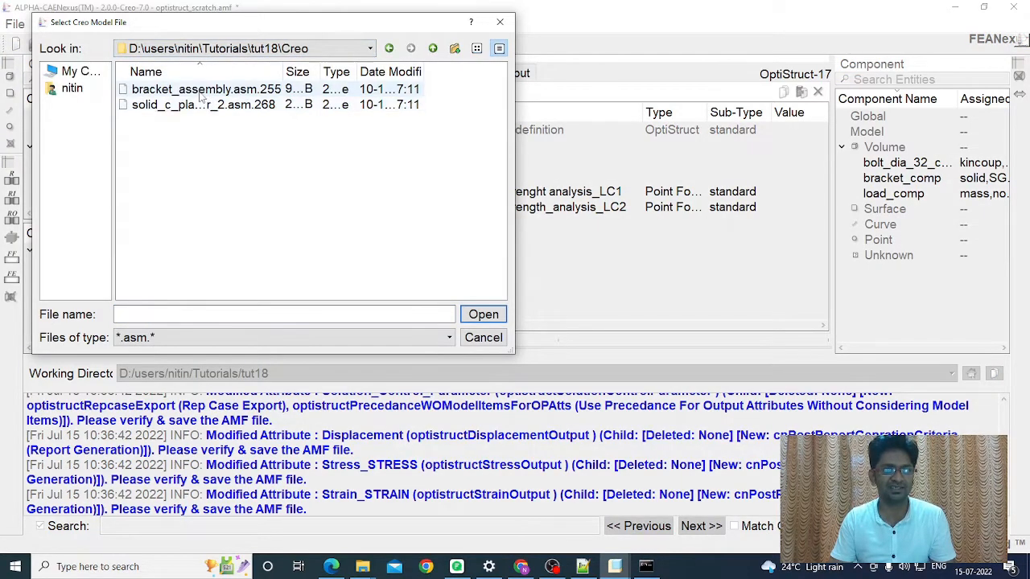
pyautogui.click(233, 89)
pyautogui.click(478, 318)
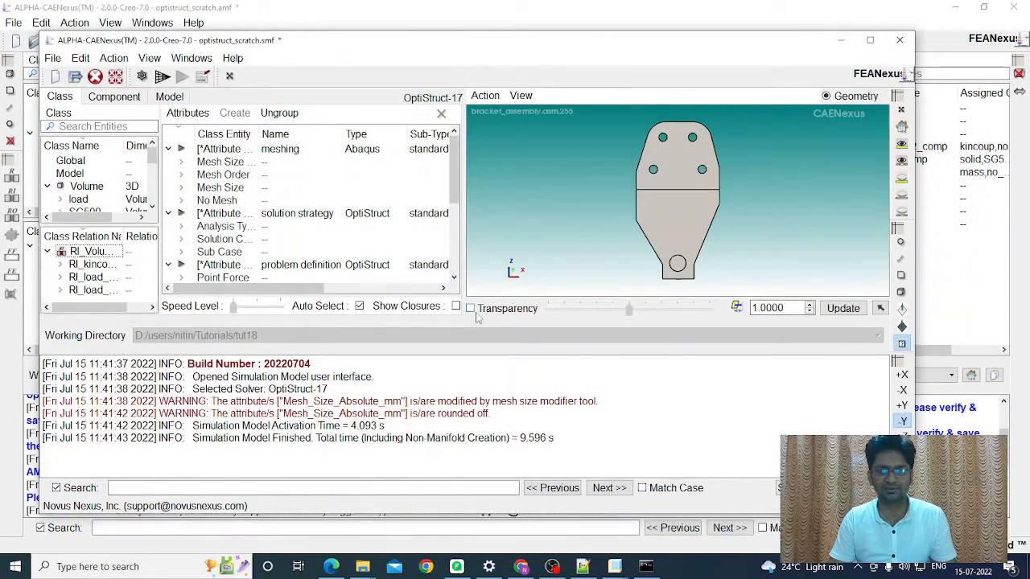
pyautogui.click(870, 39)
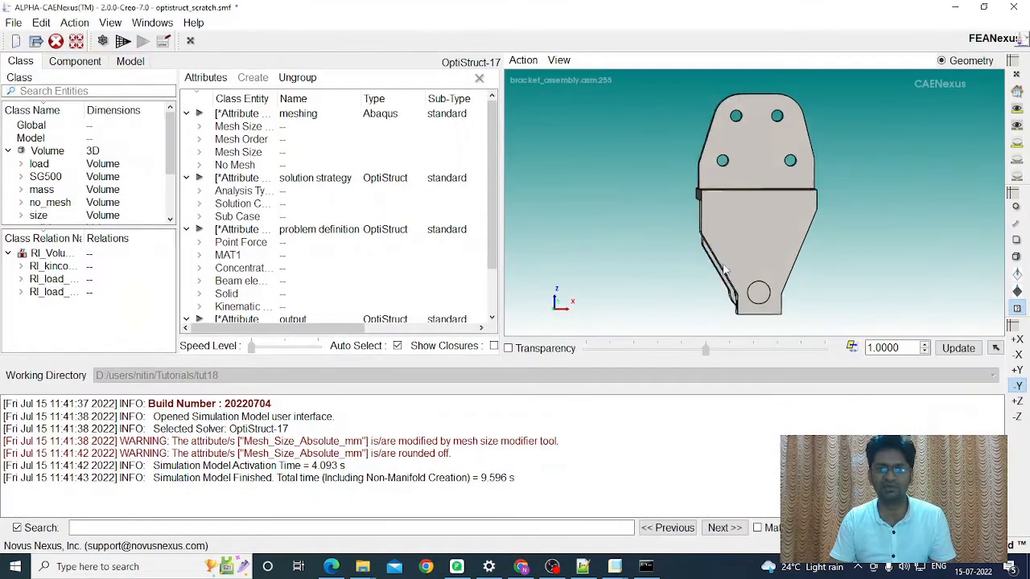
pyautogui.moveTo(837, 292); pyautogui.dragTo(857, 287, button='middle')
pyautogui.moveTo(741, 217); pyautogui.dragTo(672, 207, button='middle')
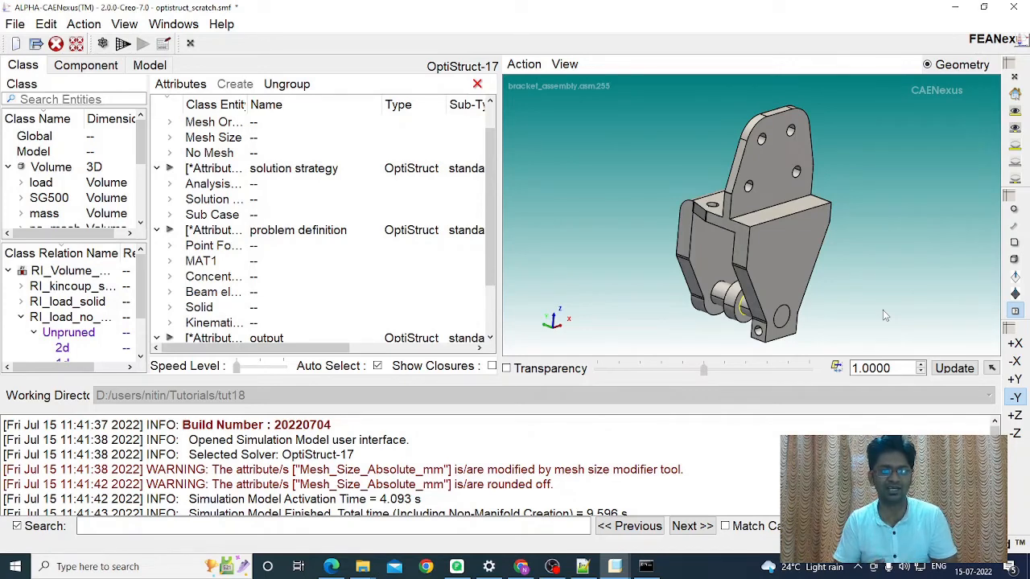
# - Open the force_strenght analysis_LC1 point force in the simulation model's entity view and examine its evaluated force components
pyautogui.click(153, 66)
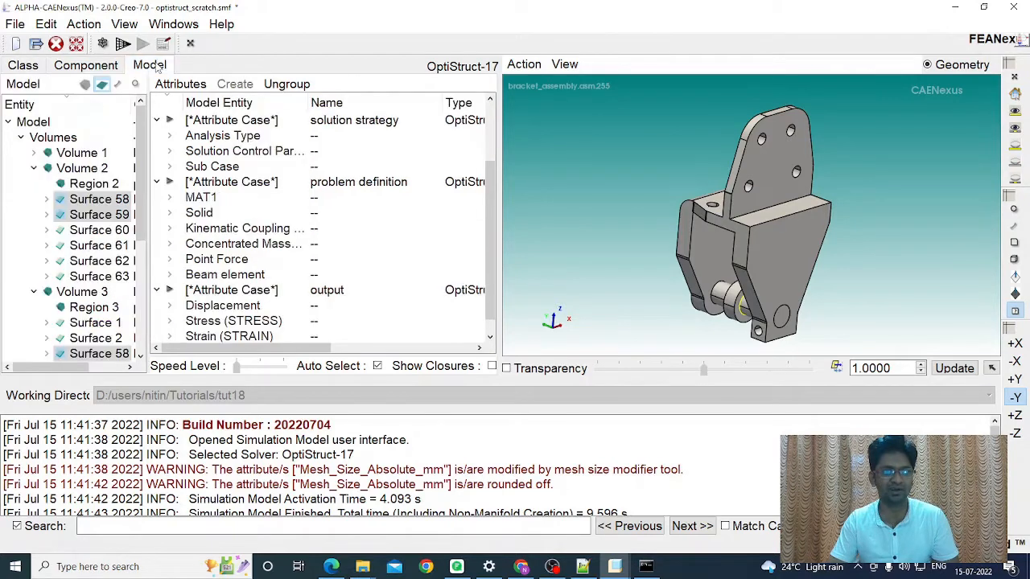
pyautogui.click(169, 259)
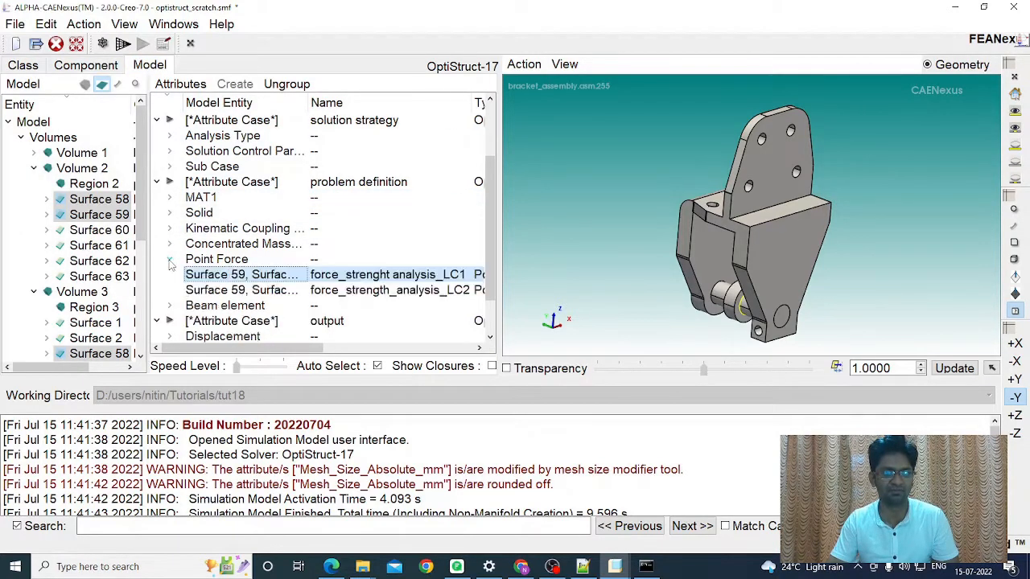
pyautogui.doubleClick(252, 278)
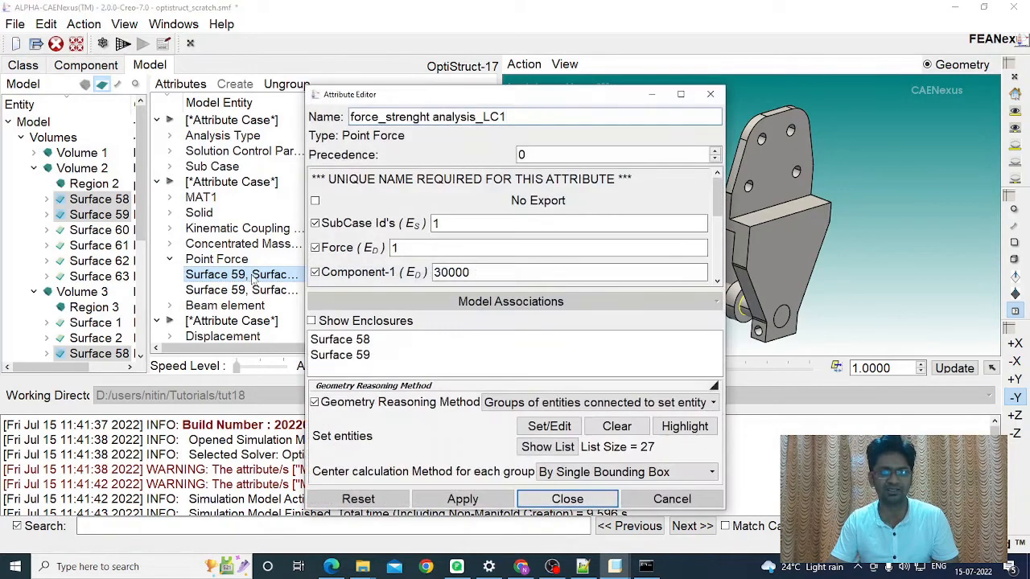
pyautogui.scroll(-1, 445, 228)
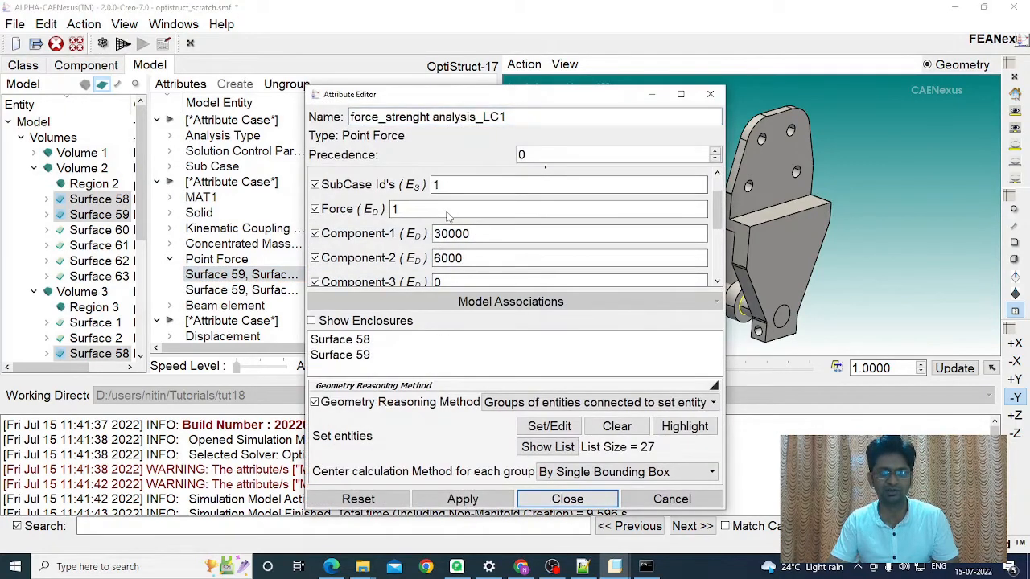
# - Review the LC1 point force's subcase ID and Component-1 to Component-3 values, and close its attribute
pyautogui.scroll(-1, 448, 215)
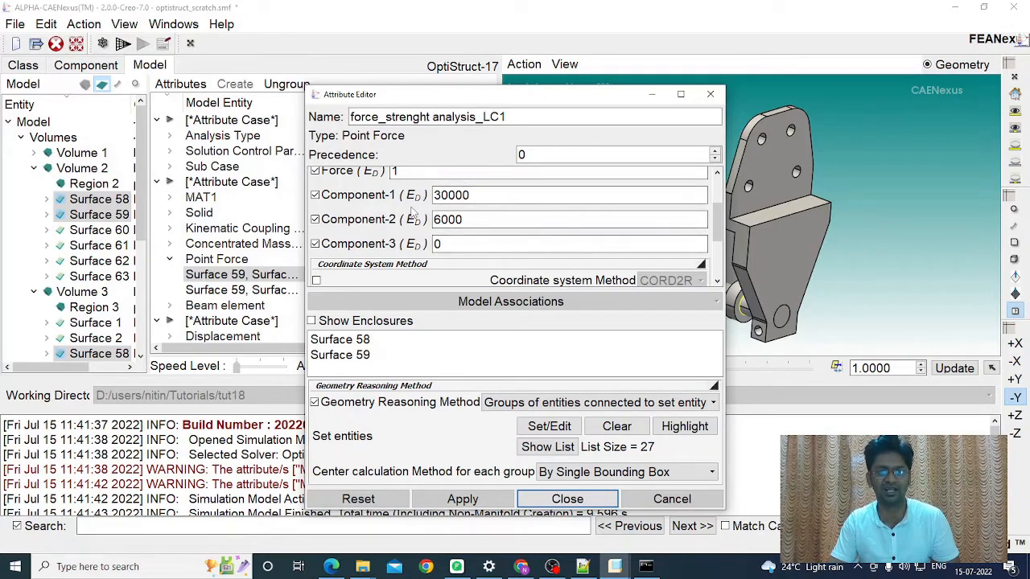
pyautogui.scroll(2, 412, 210)
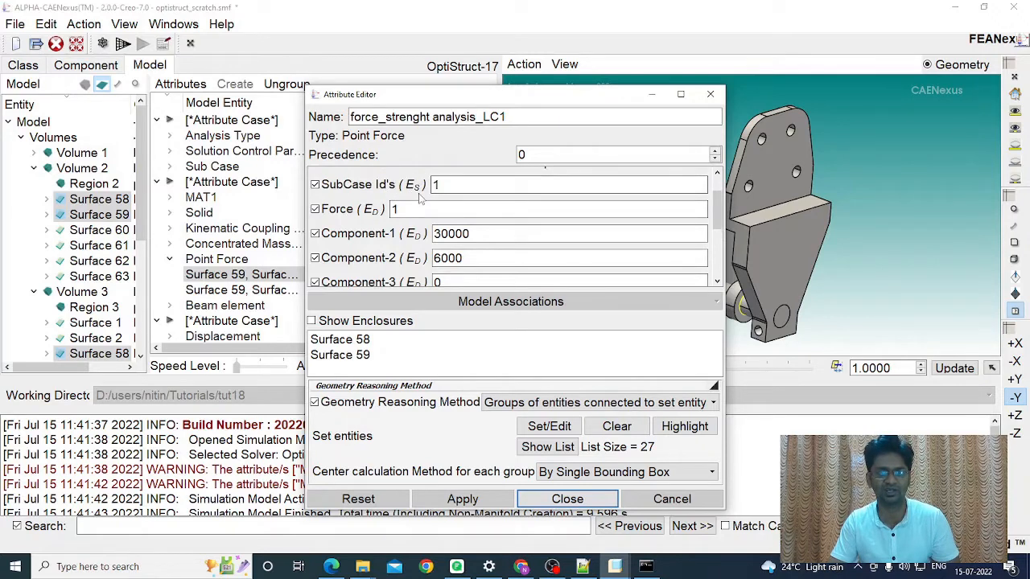
pyautogui.click(545, 503)
# - Open the force_strength_analysis_LC2 point force, examine its three evaluated force components, and close the attribute
pyautogui.doubleClick(239, 291)
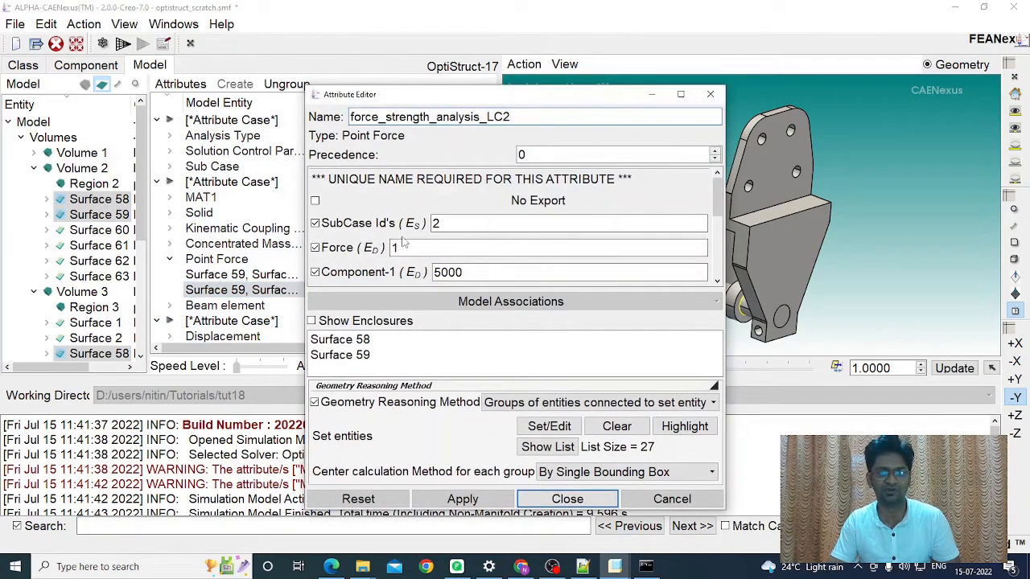
pyautogui.scroll(-2, 444, 228)
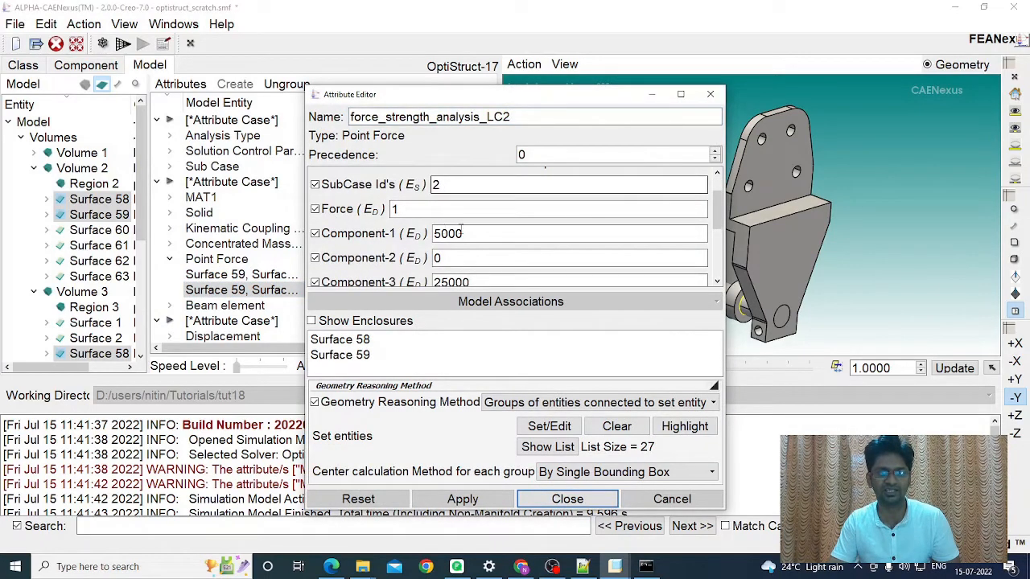
pyautogui.scroll(-2, 430, 238)
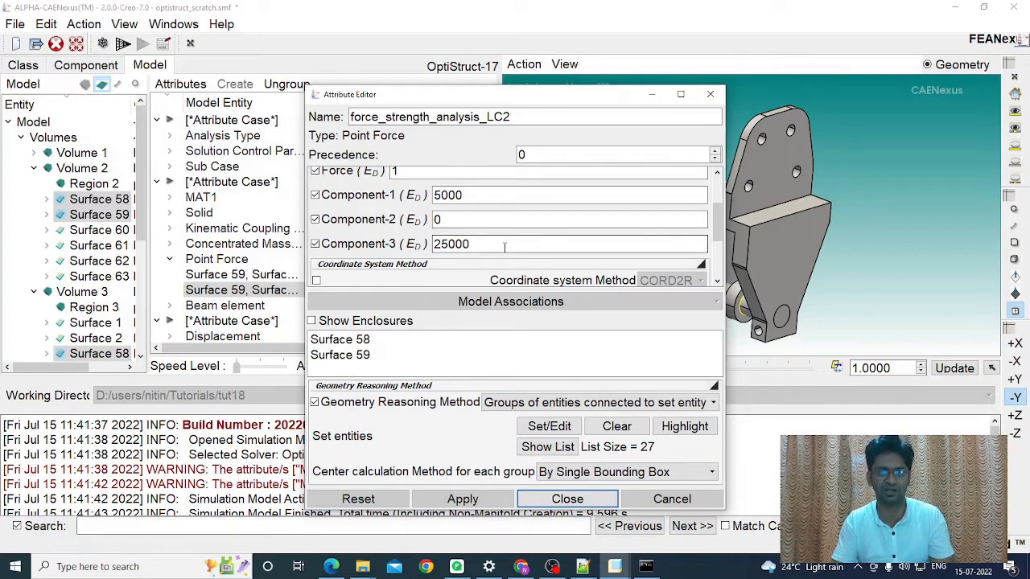
pyautogui.click(547, 500)
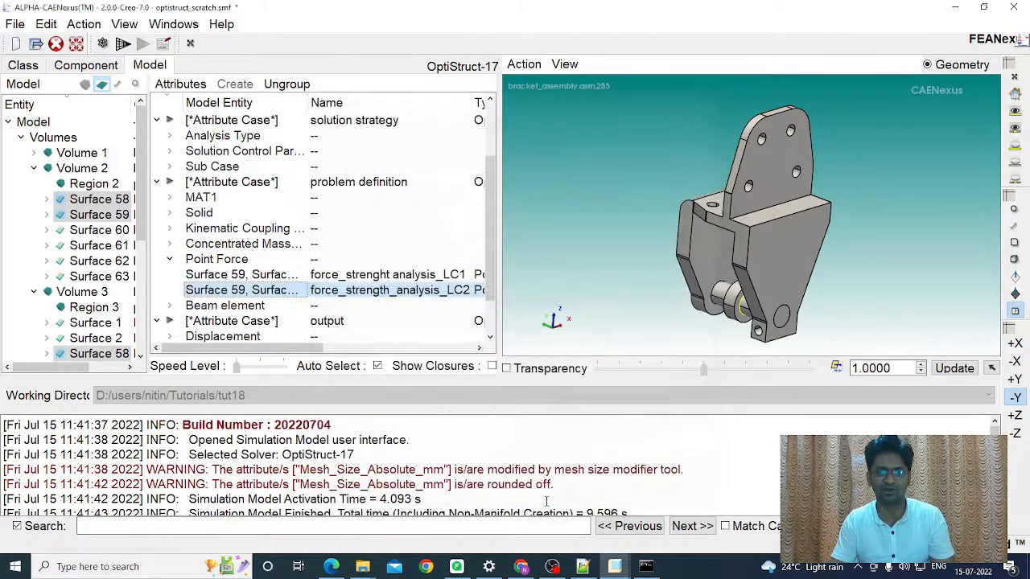